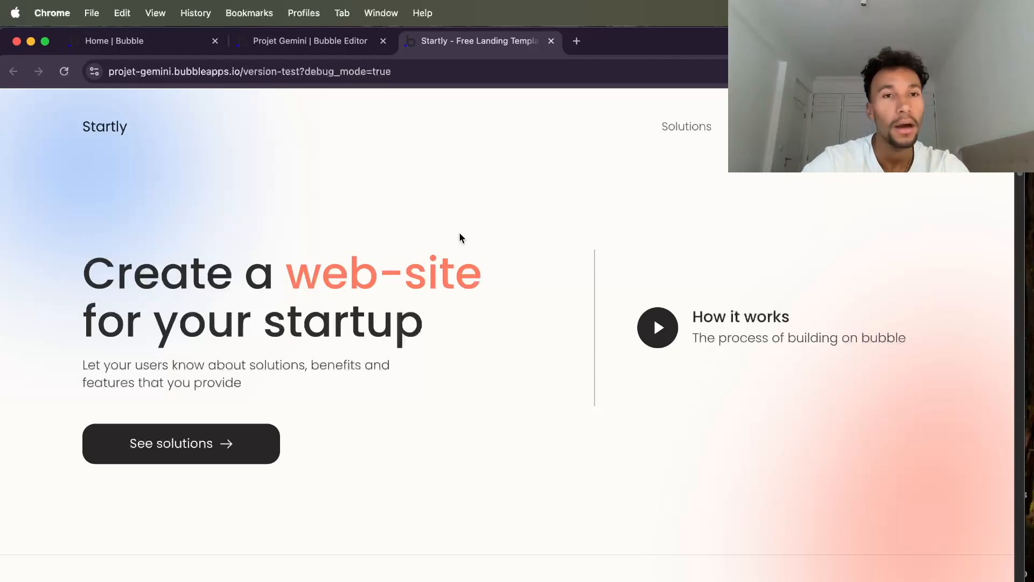
- Look through the Startly landing page preview down to the "Let's find new ideas" country search form
{"action": "scroll", "coordinate": [460, 238], "scroll_direction": "down", "scroll_amount": 20}
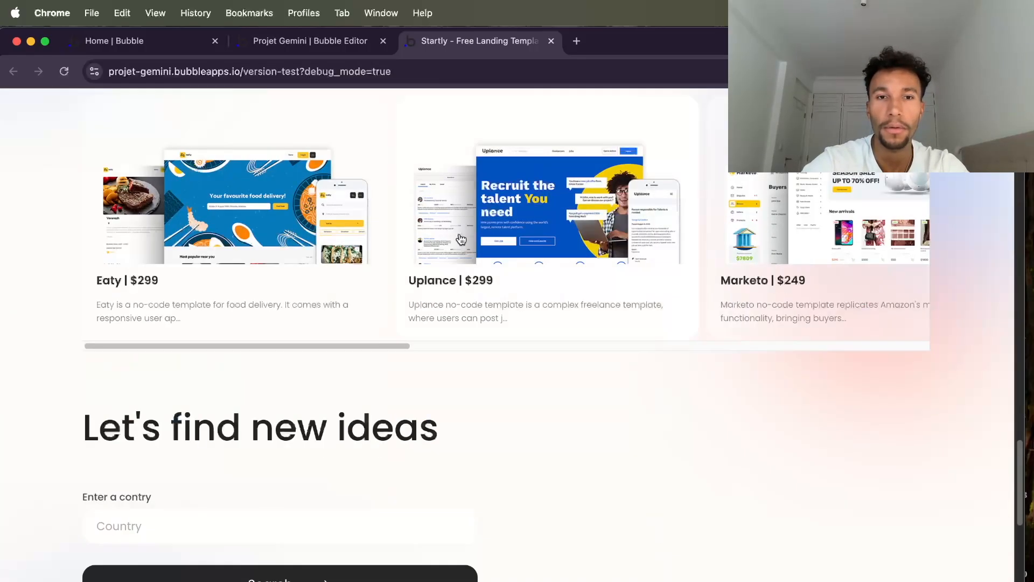
{"action": "scroll", "coordinate": [461, 237], "scroll_direction": "down", "scroll_amount": 5}
{"action": "scroll", "coordinate": [461, 238], "scroll_direction": "up", "scroll_amount": 3}
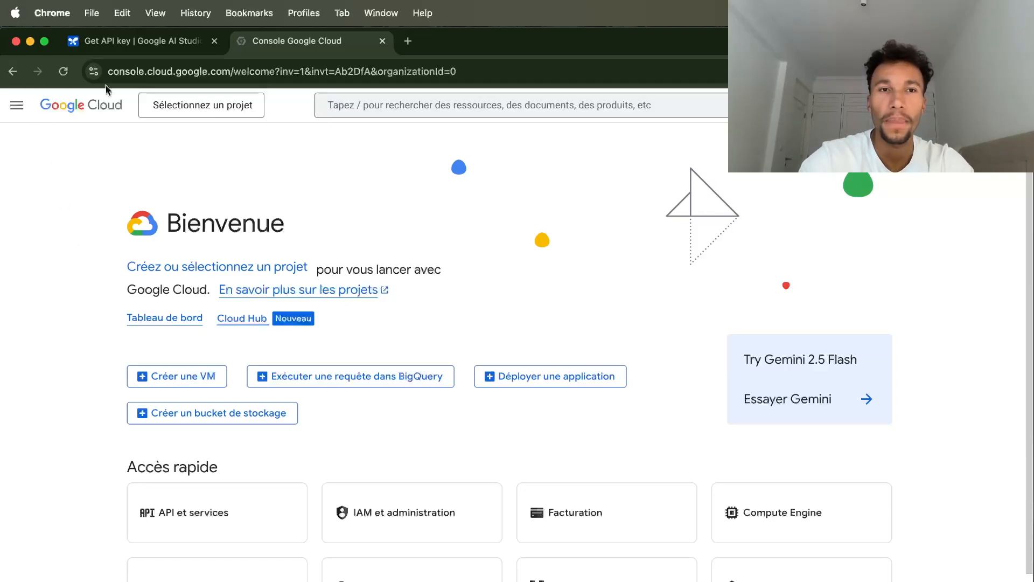
- Create a new Google Cloud project named "Gemini Tutoriel"
{"action": "left_click", "coordinate": [199, 105]}
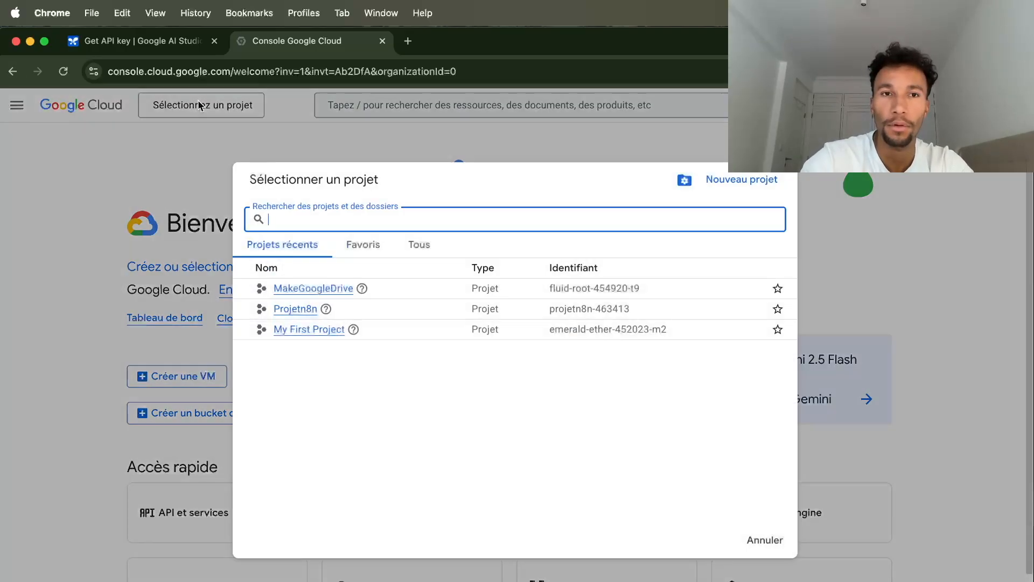
{"action": "left_click", "coordinate": [743, 181]}
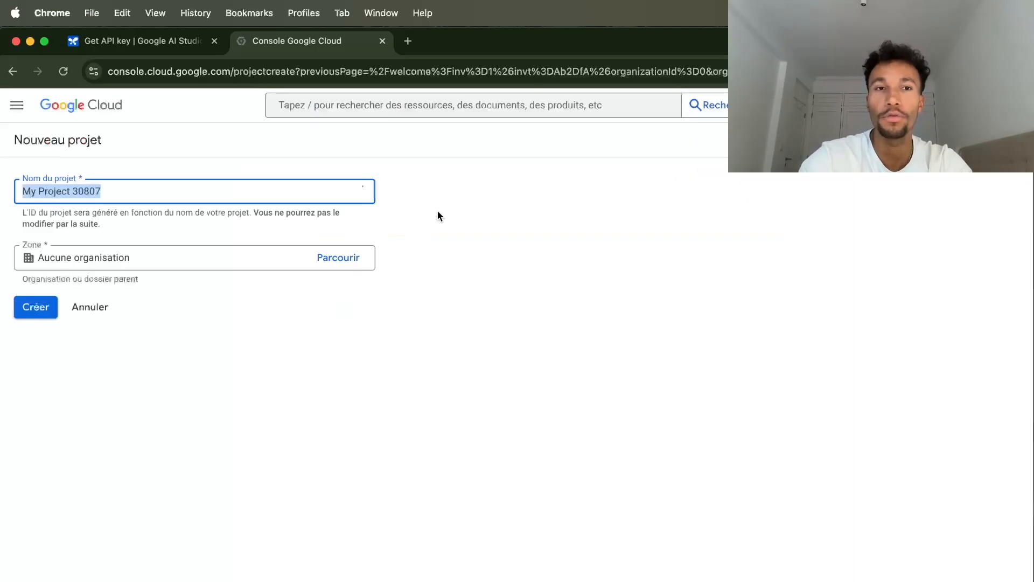
{"action": "type", "text": "Gemini >"}
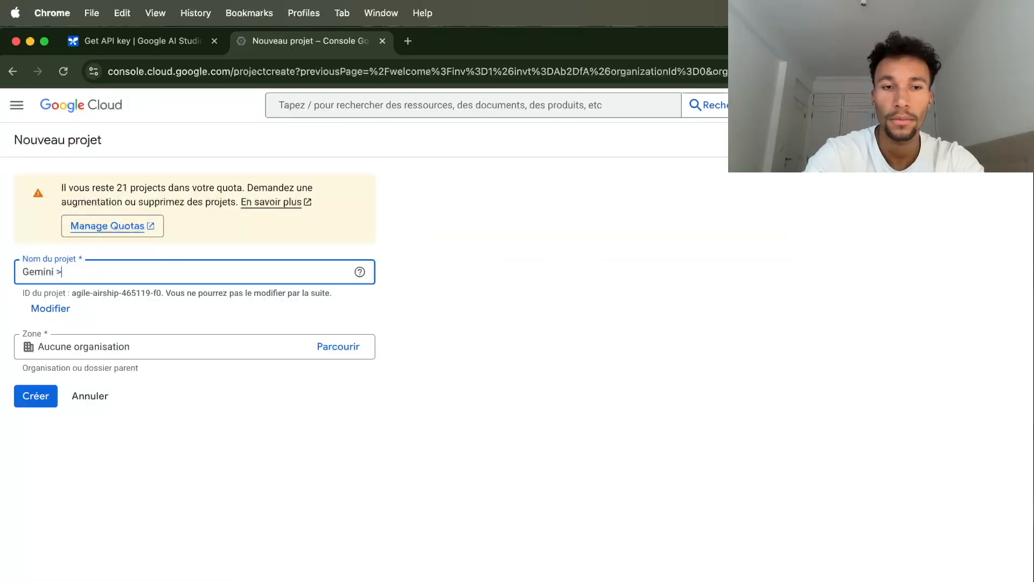
{"action": "key", "text": "BackSpace"}
{"action": "type", "text": "Turorie"}
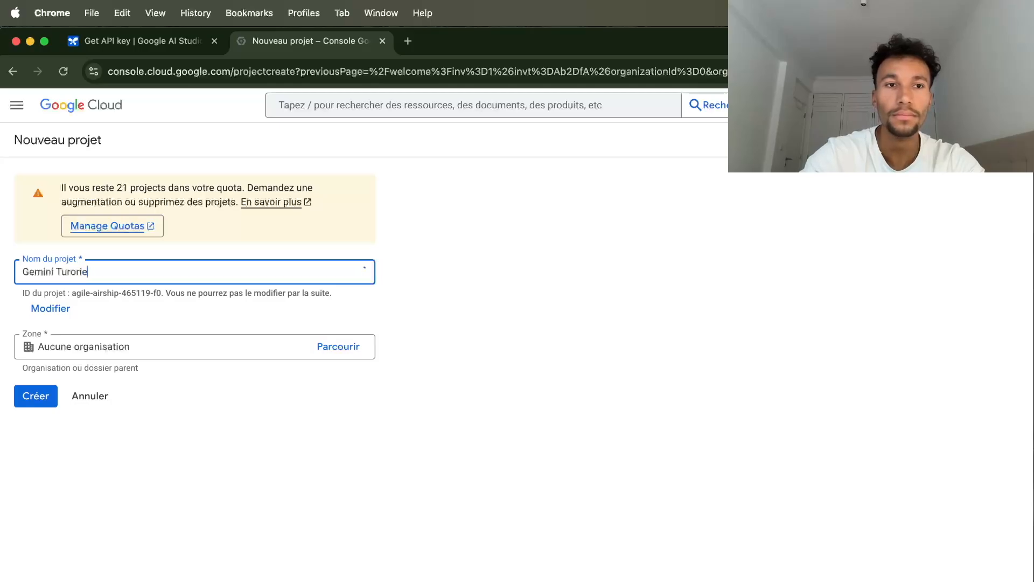
{"action": "key", "text": "BackSpace"}
{"action": "key", "text": "BackSpace"}
{"action": "key", "text": "BackSpace"}
{"action": "key", "text": "BackSpace"}
{"action": "key", "text": "BackSpace"}
{"action": "type", "text": "toriel"}
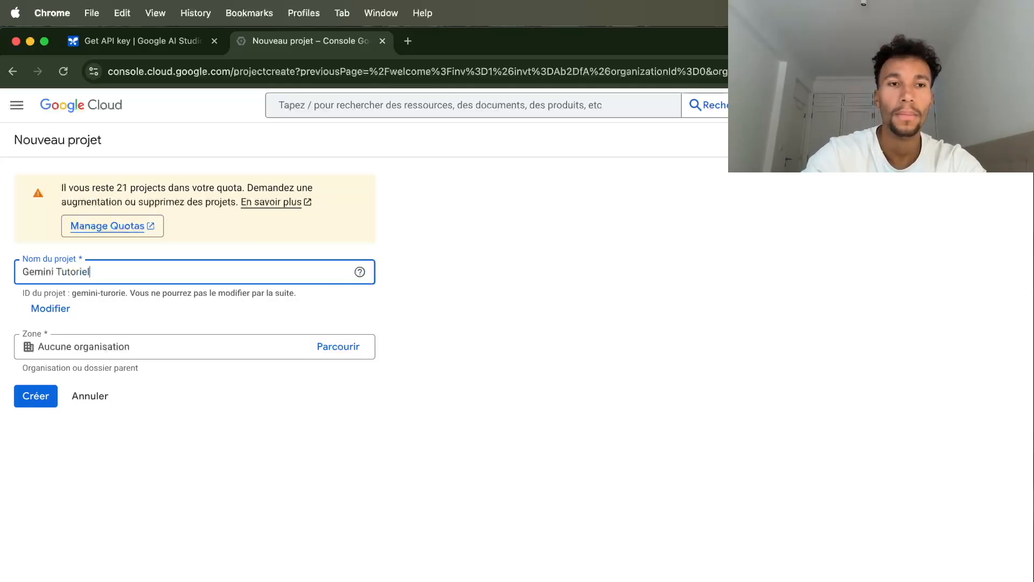
{"action": "left_click", "coordinate": [40, 406]}
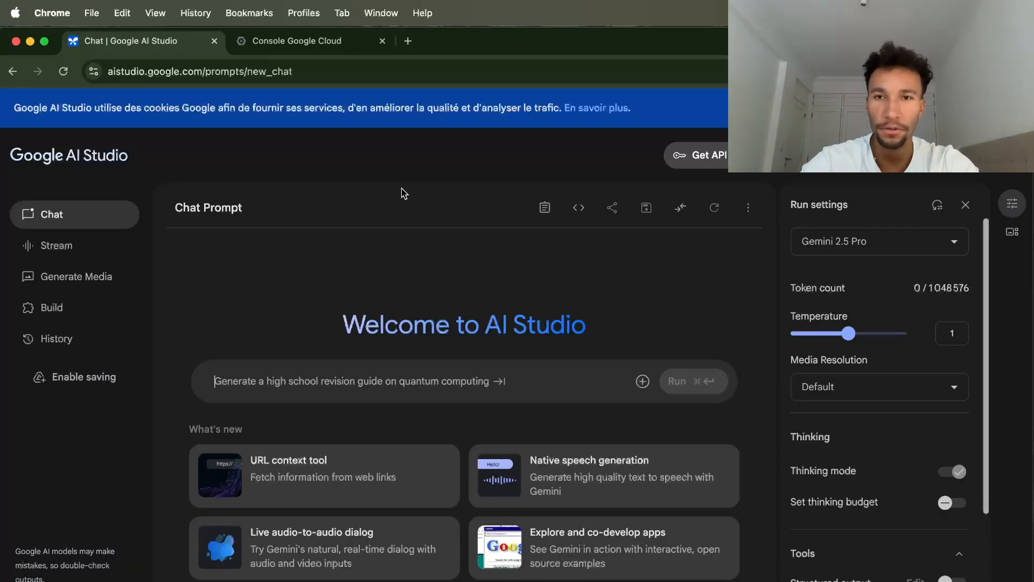
- In Google AI Studio, generate an API key for the existing "Gemini Tutoriel" project and copy it
{"action": "left_click", "coordinate": [699, 162]}
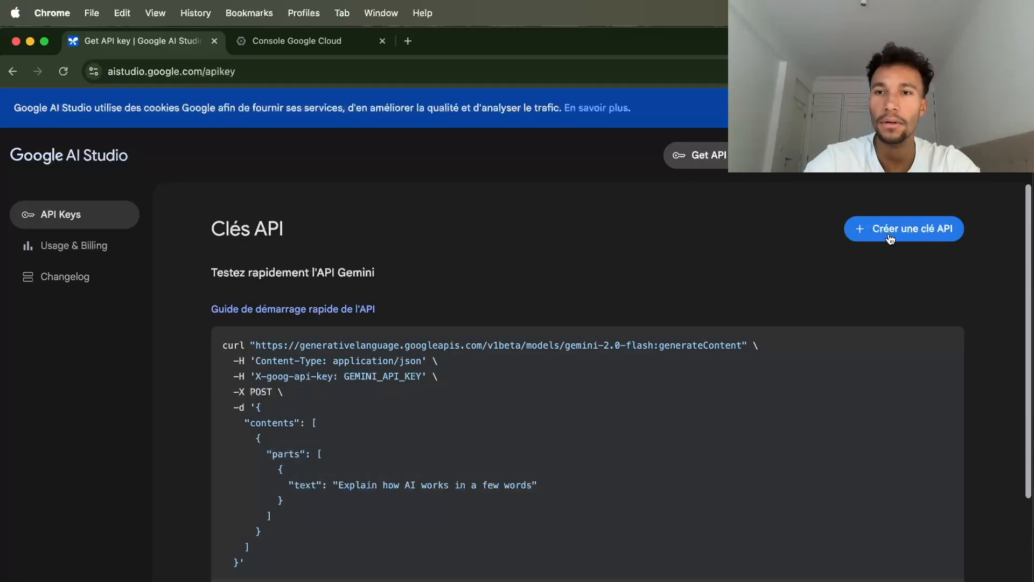
{"action": "left_click", "coordinate": [889, 237]}
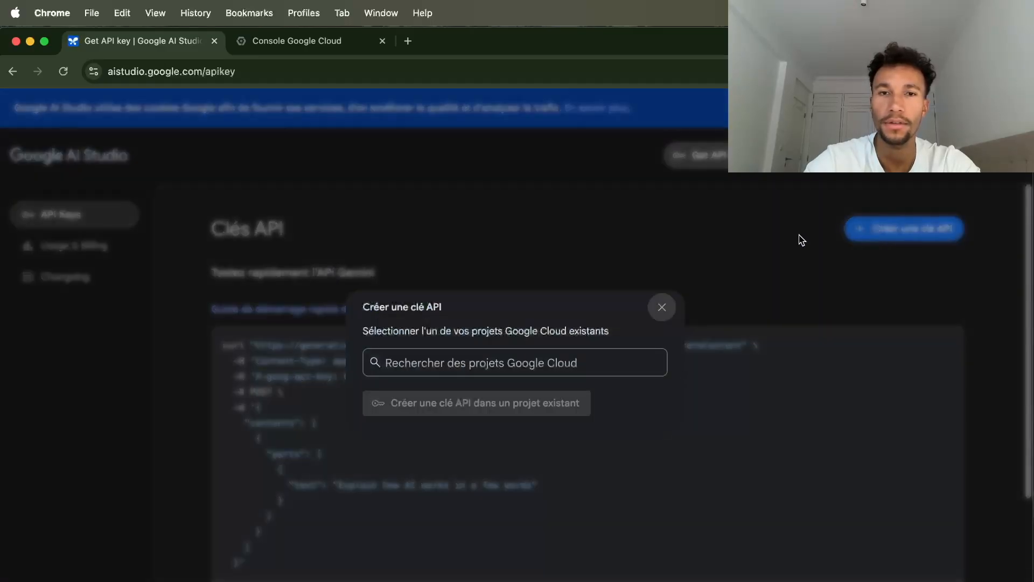
{"action": "left_click", "coordinate": [452, 358]}
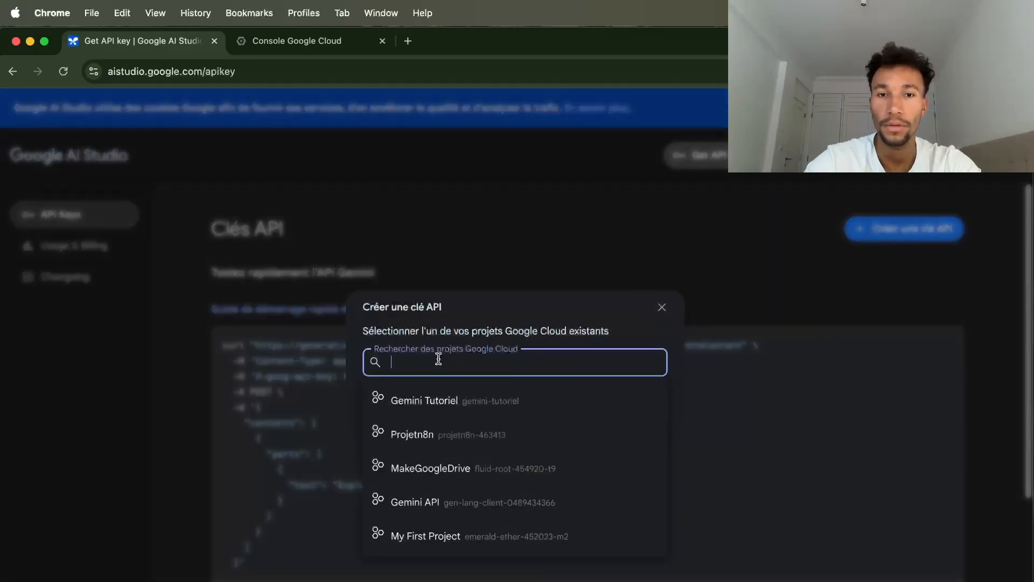
{"action": "left_click", "coordinate": [479, 403]}
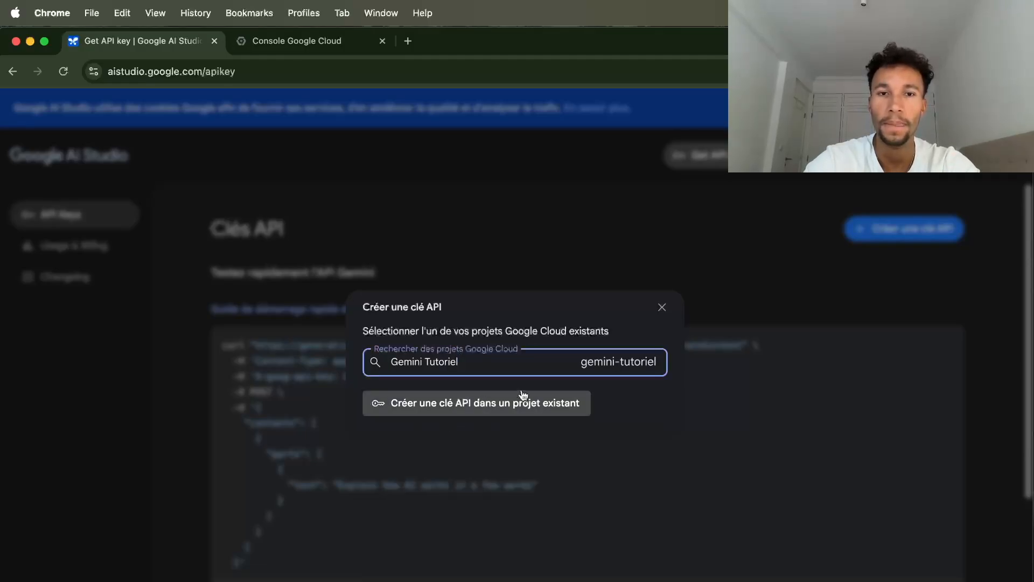
{"action": "left_click", "coordinate": [491, 405]}
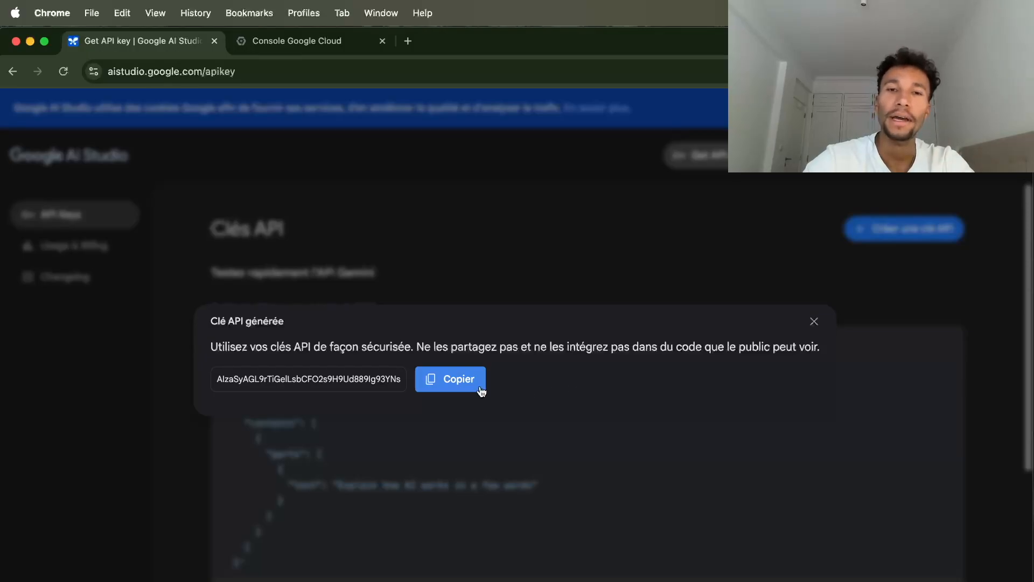
{"action": "left_click", "coordinate": [454, 384]}
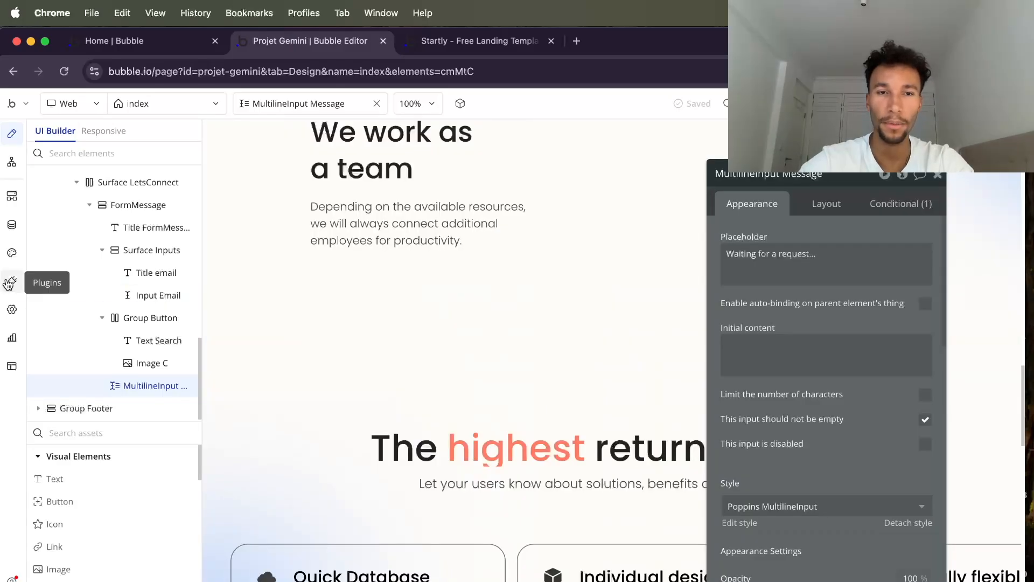
- Install the API Connector plugin for the Projet Gemini app in the Bubble editor
{"action": "left_click", "coordinate": [12, 281]}
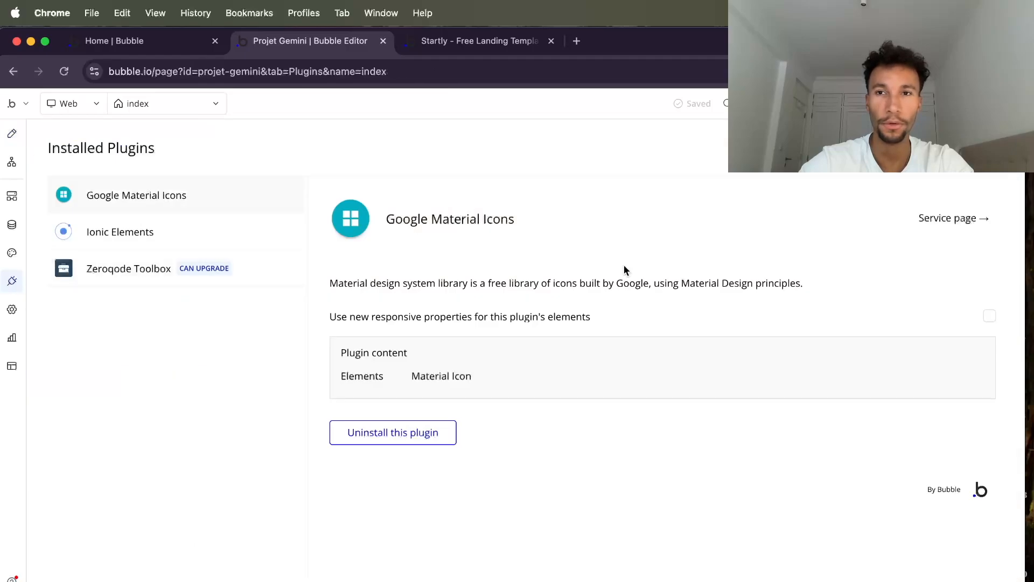
{"action": "left_click", "coordinate": [959, 148]}
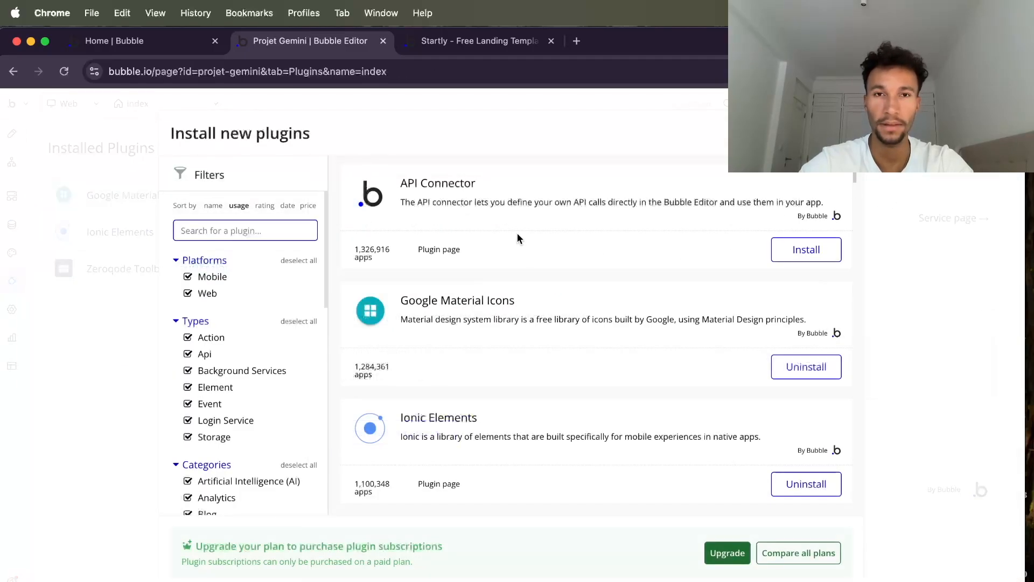
{"action": "left_click", "coordinate": [808, 252]}
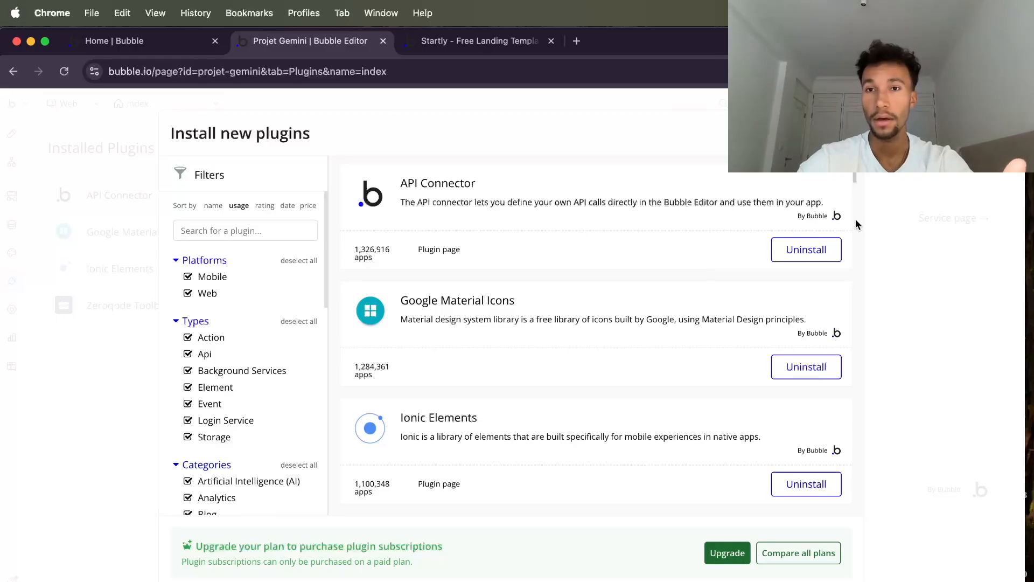
{"action": "left_click", "coordinate": [845, 133]}
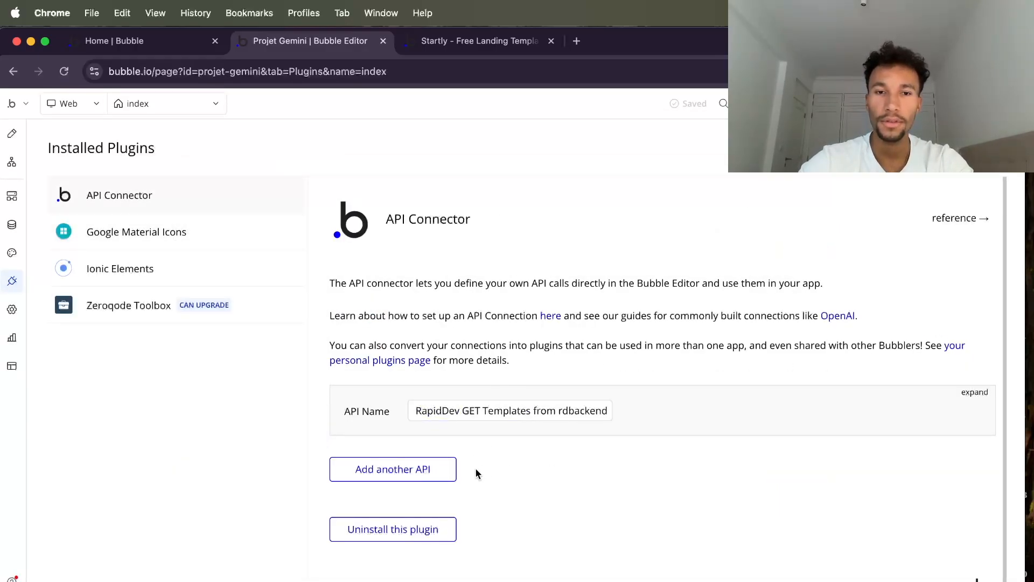
- Add another API to the API Connector and name it "API Gemini"
{"action": "left_click", "coordinate": [421, 473]}
{"action": "scroll", "coordinate": [571, 426], "scroll_direction": "down", "scroll_amount": 5}
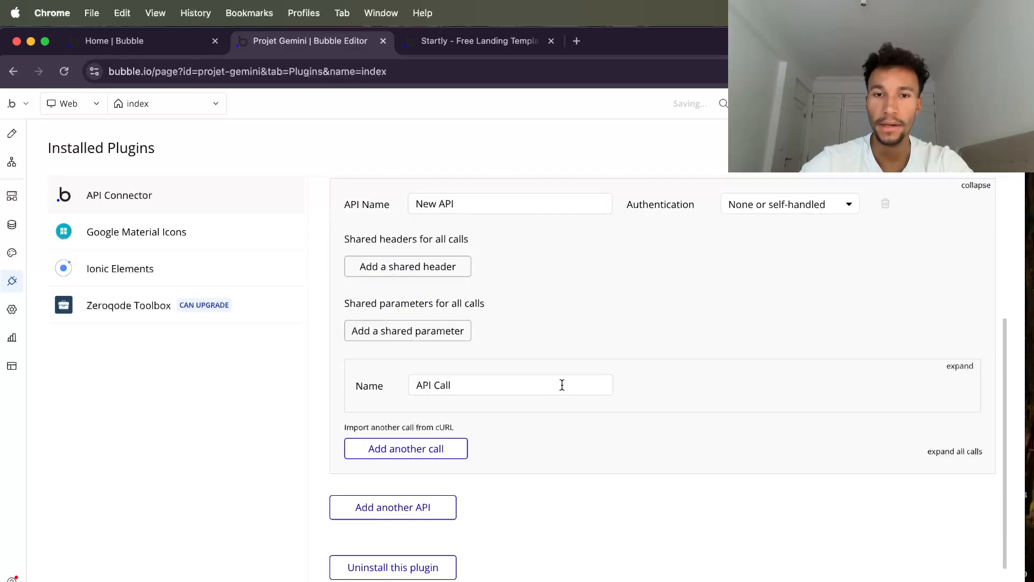
{"action": "scroll", "coordinate": [499, 307], "scroll_direction": "up", "scroll_amount": 1}
{"action": "left_click", "coordinate": [498, 235]}
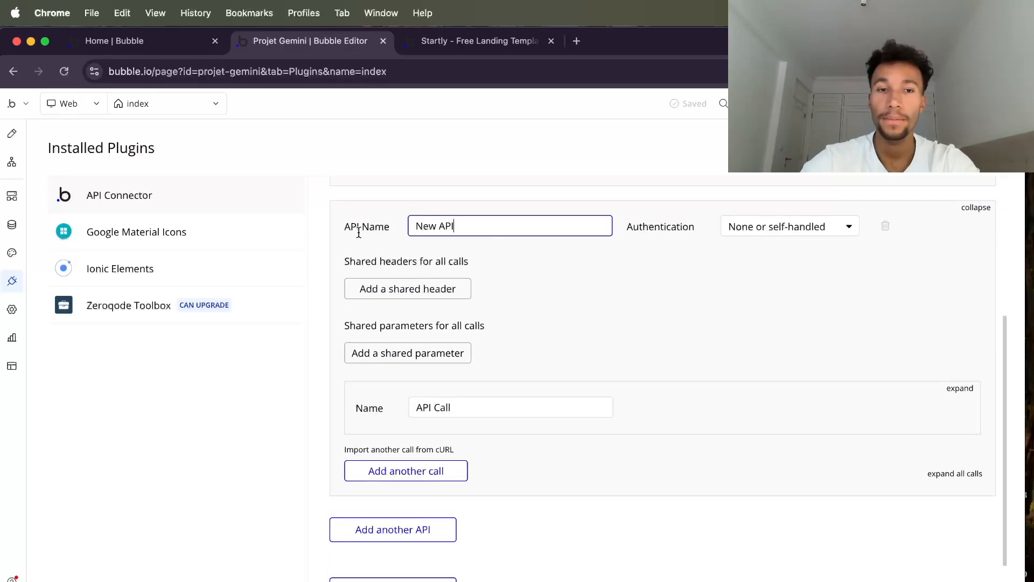
{"action": "key", "text": "super+a"}
{"action": "type", "text": "API Gemini"}
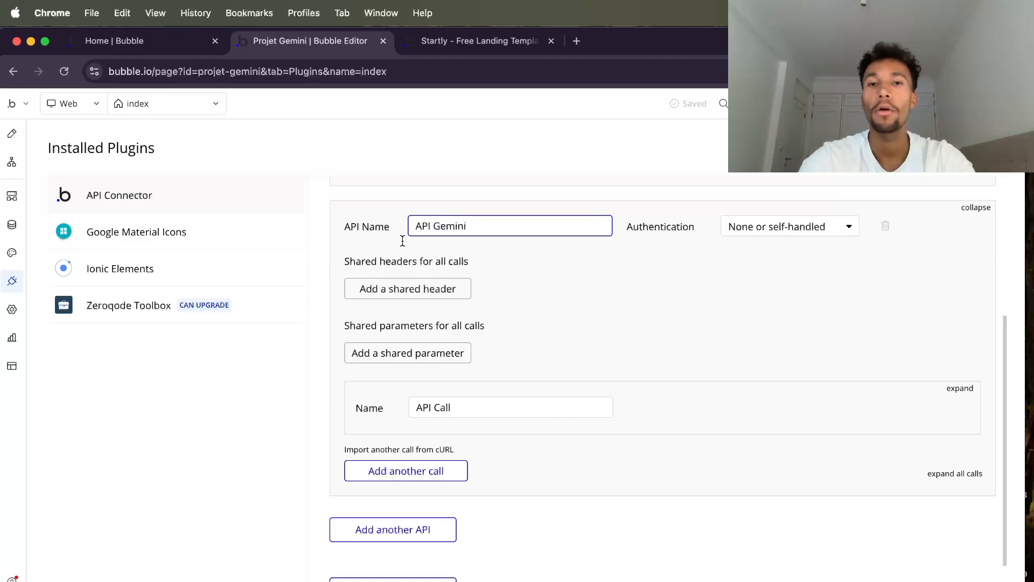
{"action": "left_click", "coordinate": [561, 271]}
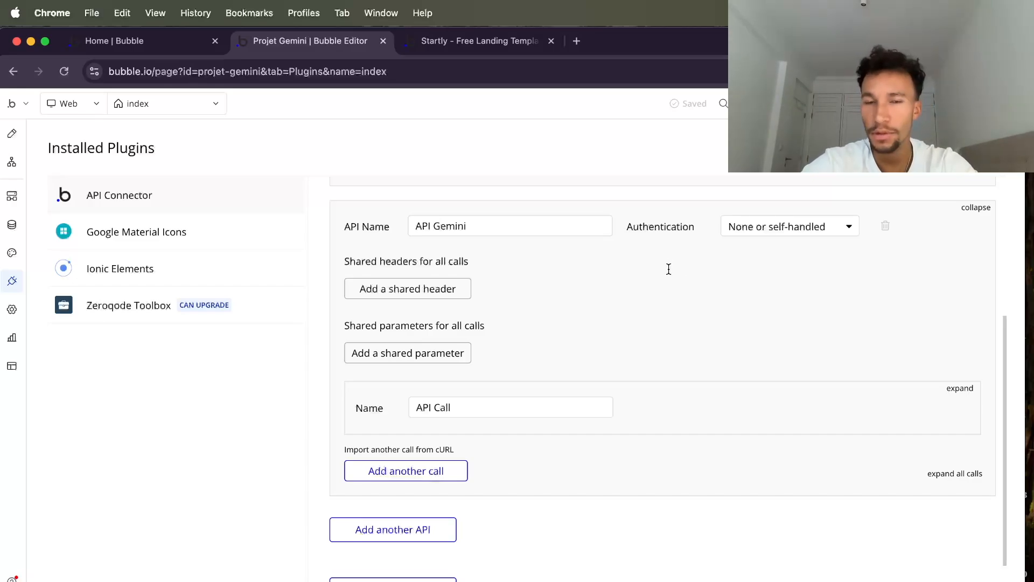
- Set the API Gemini authentication to "Private key in URL" with "key" as the key name
{"action": "left_click", "coordinate": [794, 236]}
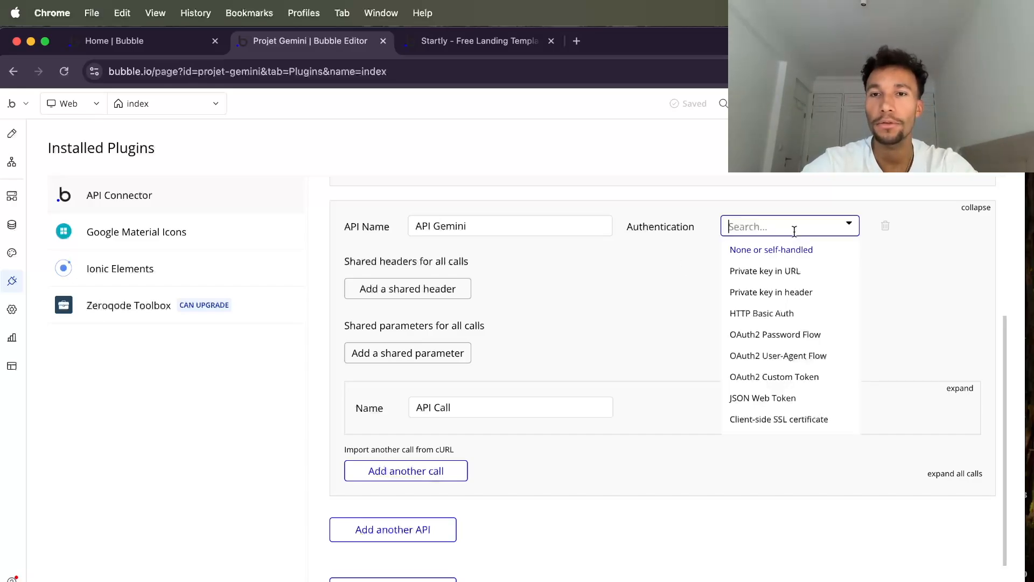
{"action": "left_click", "coordinate": [810, 275]}
{"action": "left_click_drag", "start_coordinate": [561, 254], "coordinate": [302, 259]}
{"action": "type", "text": "key"}
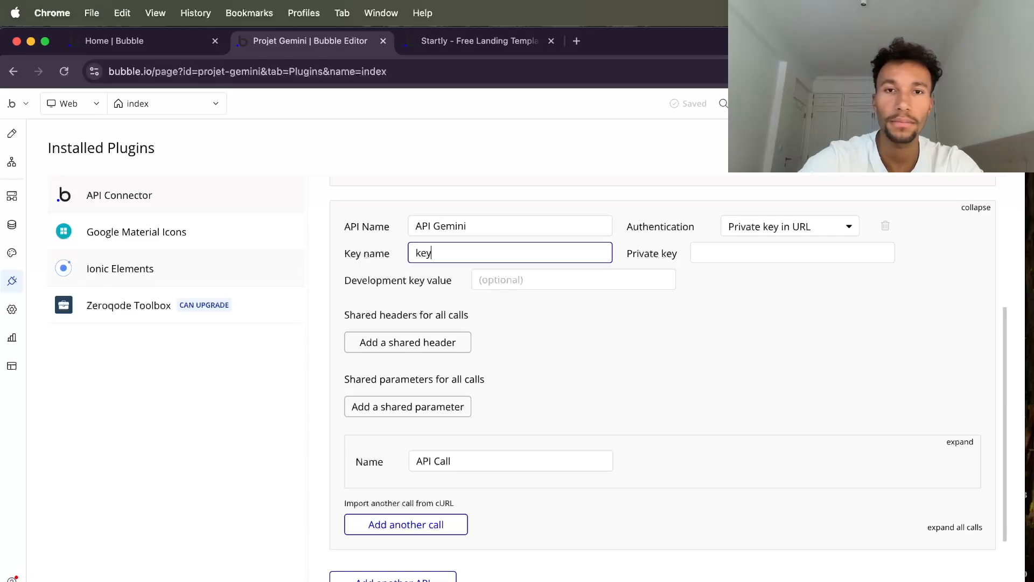
{"action": "left_click", "coordinate": [747, 302]}
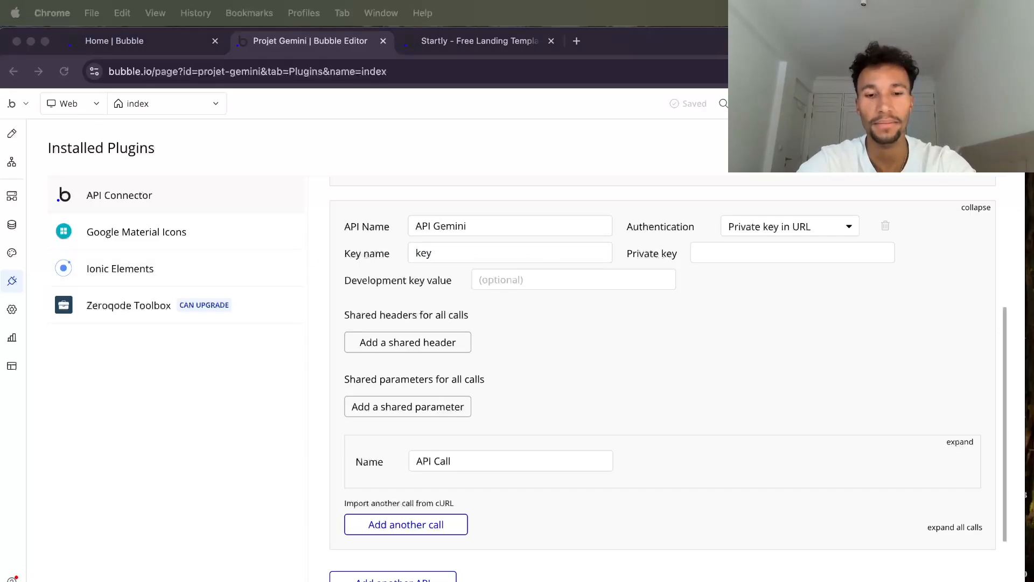
- Paste the Gemini API key into both the Private key and Development key value fields
{"action": "left_click", "coordinate": [738, 242]}
{"action": "left_click", "coordinate": [735, 249]}
{"action": "key", "text": "super+v"}
{"action": "left_click", "coordinate": [555, 279]}
{"action": "key", "text": "super+v"}
{"action": "left_click", "coordinate": [760, 327]}
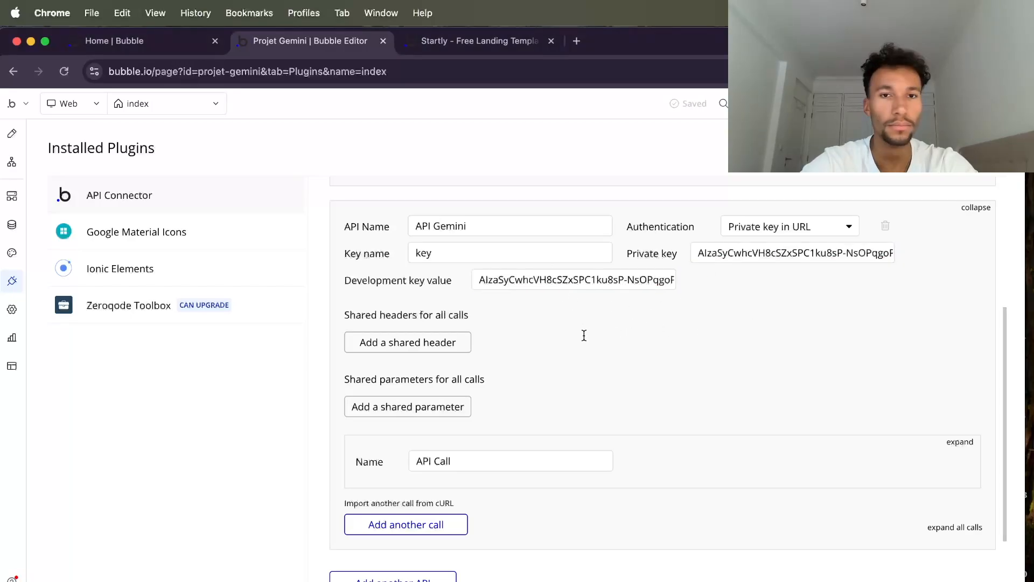
- Add a shared header for all calls with key "Content-Type" and value "application/json"
{"action": "left_click", "coordinate": [459, 349]}
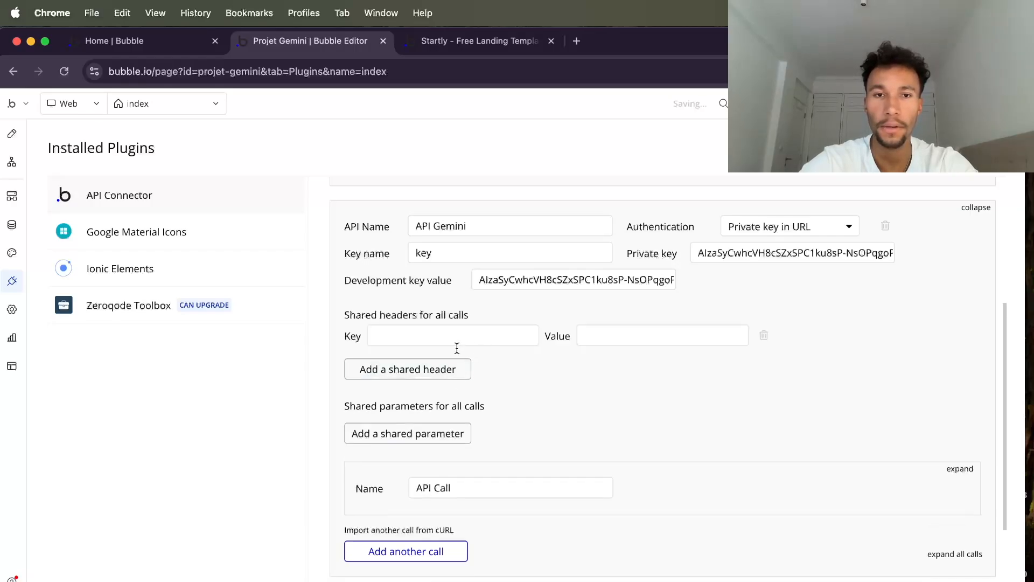
{"action": "left_click", "coordinate": [461, 334]}
{"action": "type", "text": "Cont"}
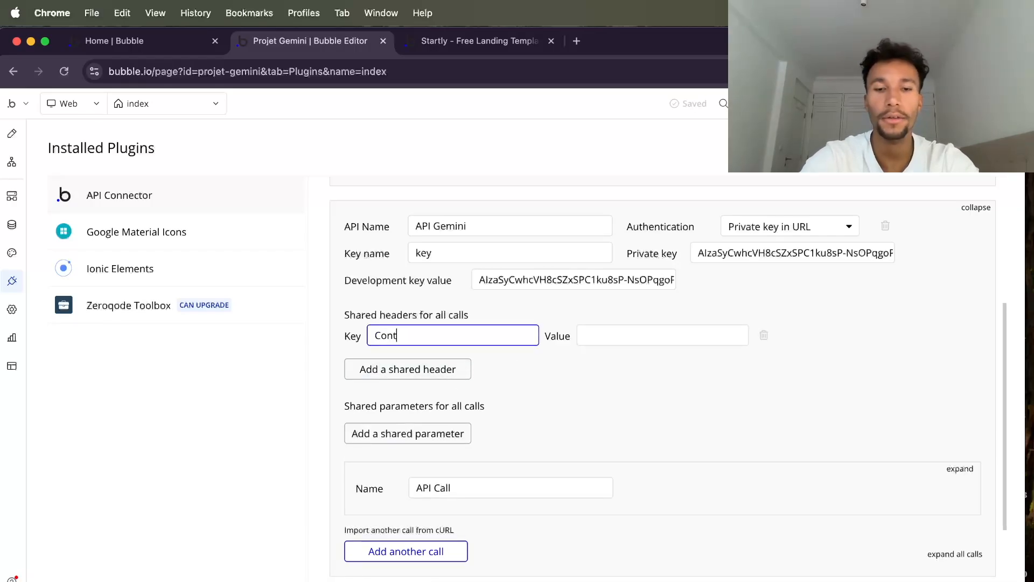
{"action": "type", "text": "ent-Type"}
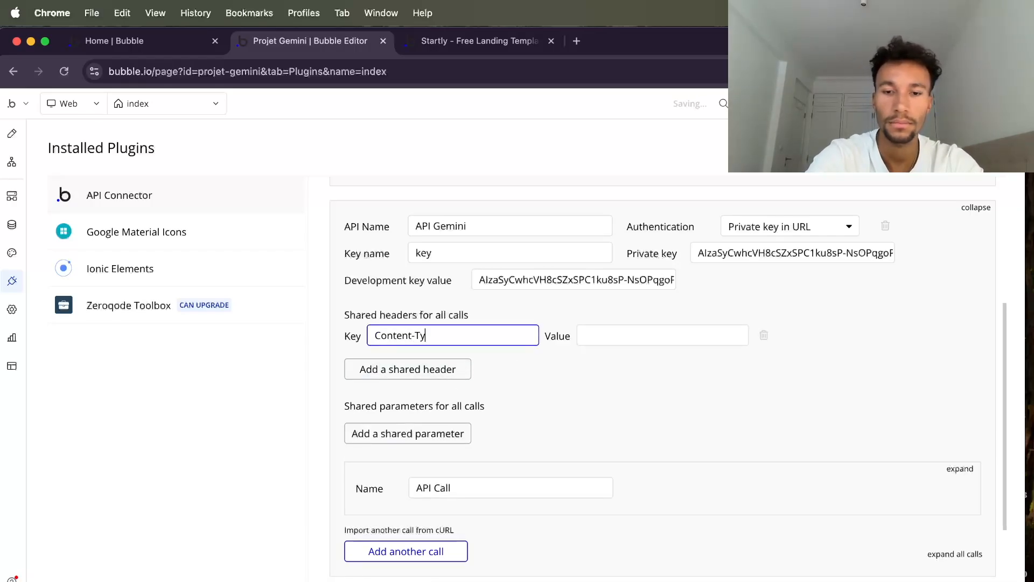
{"action": "left_click", "coordinate": [624, 384]}
{"action": "left_click", "coordinate": [619, 340]}
{"action": "type", "text": "application/json"}
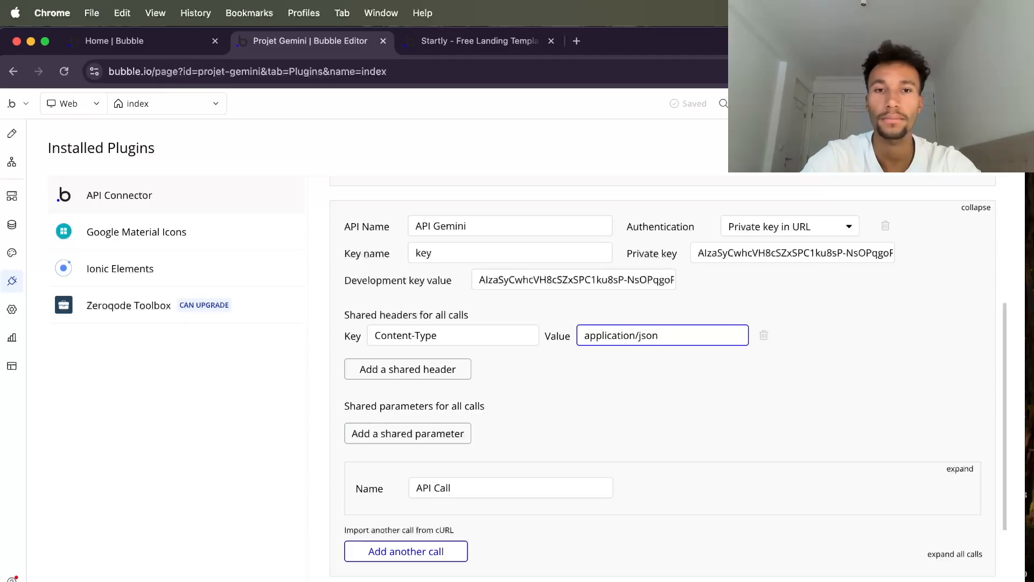
{"action": "left_click", "coordinate": [647, 407]}
- Expand the API Call settings and configure the call for use as an Action with the POST method
{"action": "scroll", "coordinate": [622, 440], "scroll_direction": "up", "scroll_amount": 1}
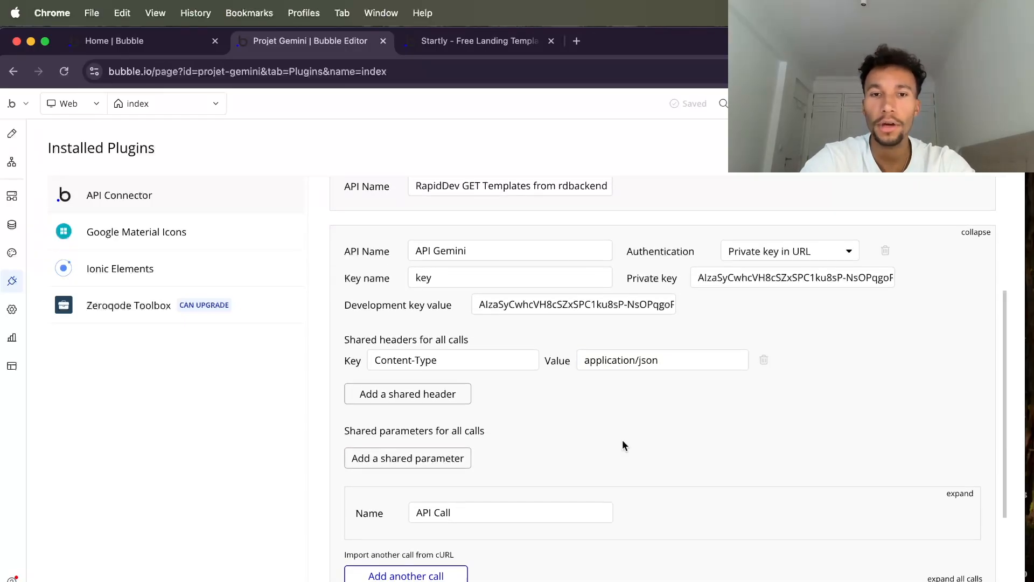
{"action": "left_click", "coordinate": [958, 493]}
{"action": "scroll", "coordinate": [727, 397], "scroll_direction": "down", "scroll_amount": 5}
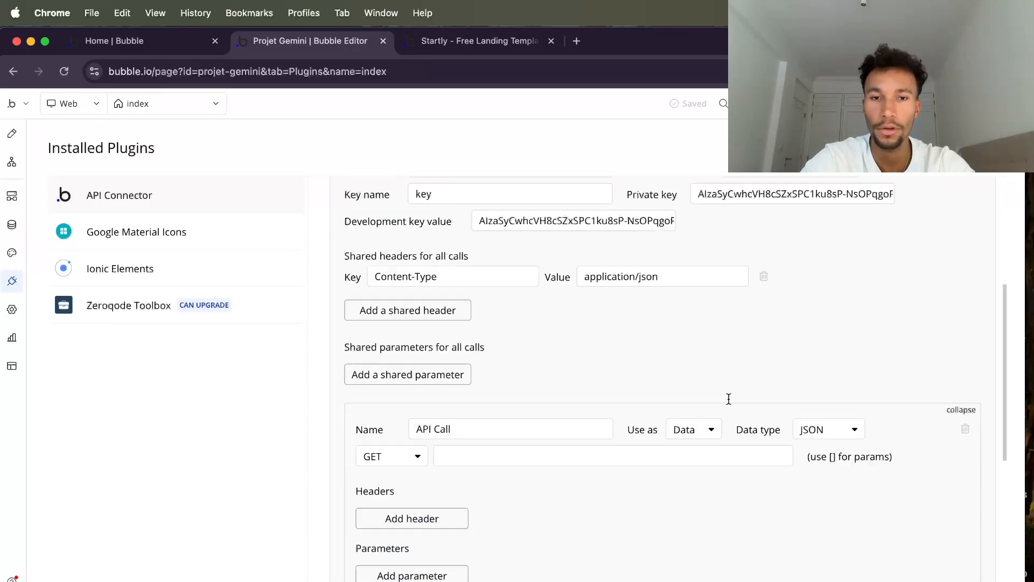
{"action": "left_click", "coordinate": [695, 314]}
{"action": "left_click", "coordinate": [695, 358]}
{"action": "left_click", "coordinate": [399, 339]}
{"action": "left_click", "coordinate": [404, 384]}
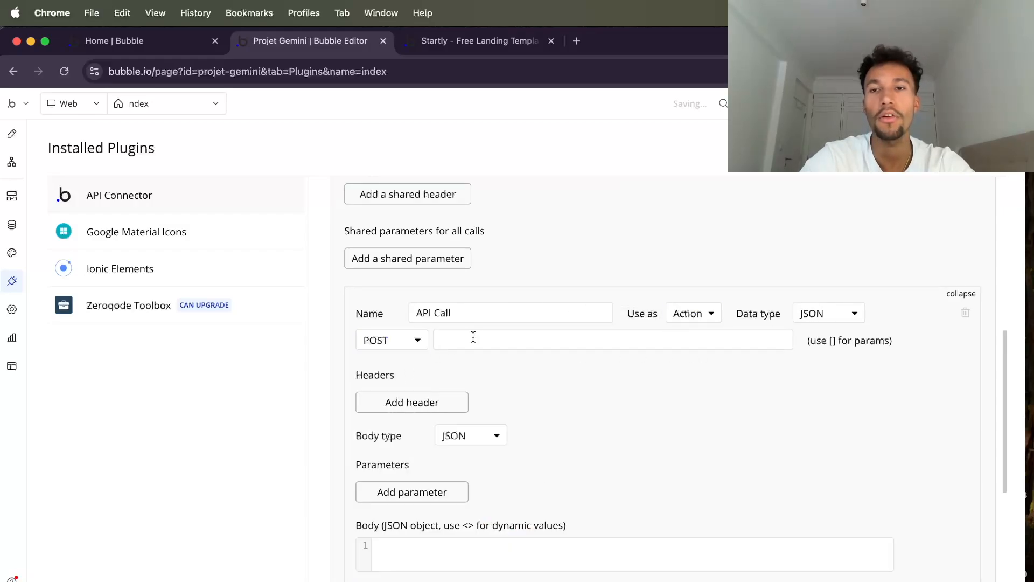
{"action": "key", "text": "super+Tab"}
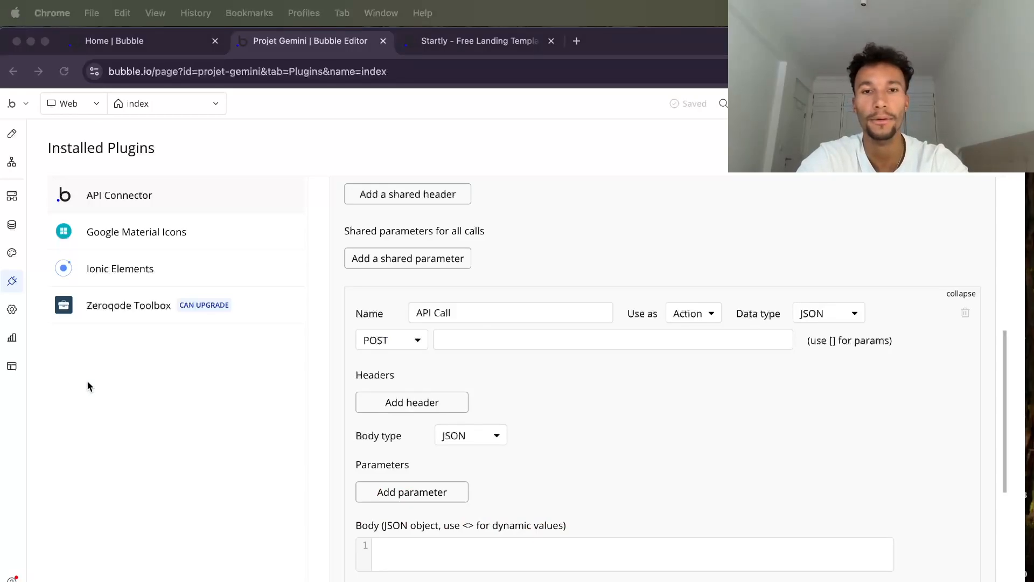
{"action": "left_click", "coordinate": [592, 339]}
{"action": "type", "text": "https://generativelanguage.googleapis.com/v1beta/models/gemini-2.0-flash:generateContent"}
{"action": "left_click", "coordinate": [656, 389]}
{"action": "scroll", "coordinate": [605, 414], "scroll_direction": "down", "scroll_amount": 3}
{"action": "scroll", "coordinate": [605, 414], "scroll_direction": "down", "scroll_amount": 1}
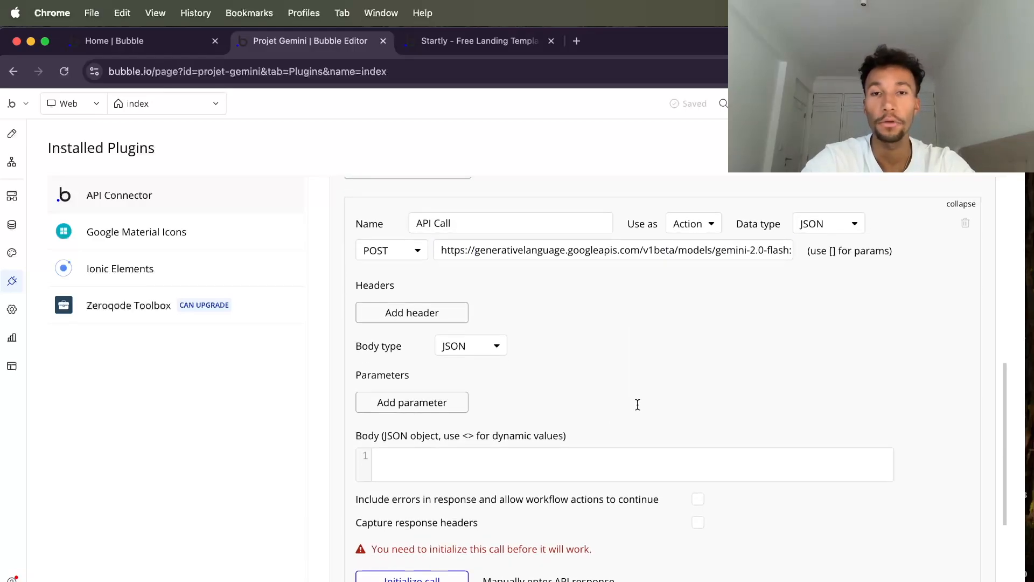
- Enter a JSON request body with a contents array holding a parts array whose "text" value is the dynamic placeholder <prompt>
{"action": "left_click", "coordinate": [515, 471]}
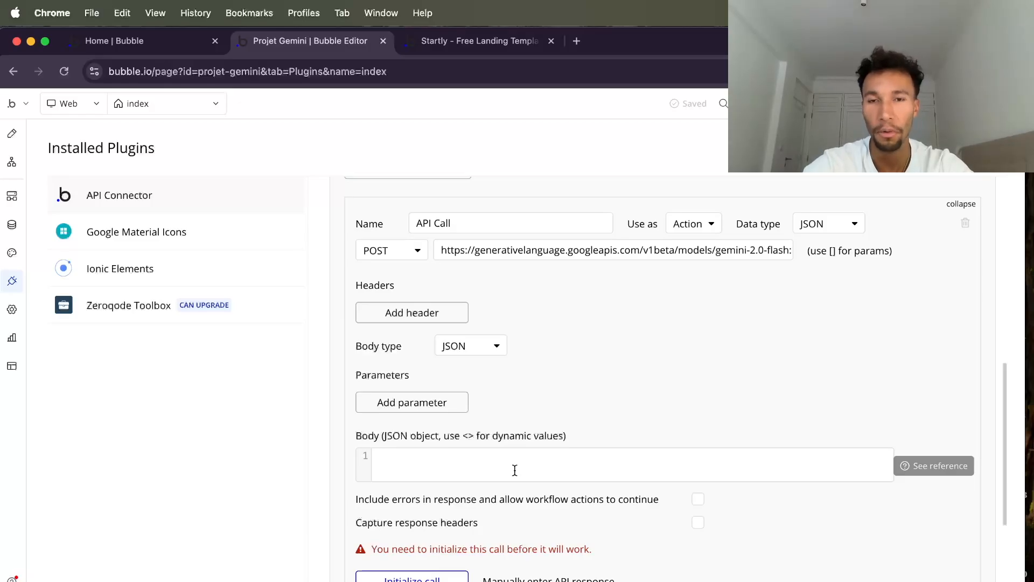
{"action": "type", "text": "{   \"contents\": [     {       \"parts\": [         {           \"text\": \"<prompt>\"         }       ]     }   ] }"}
{"action": "scroll", "coordinate": [613, 358], "scroll_direction": "down", "scroll_amount": 3}
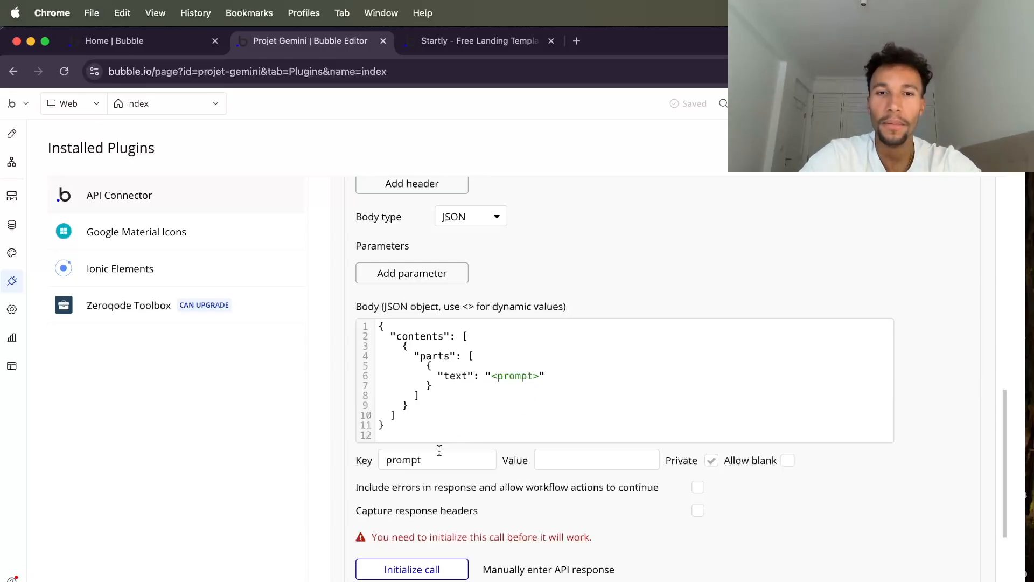
- Set the prompt parameter's value to "Question" and turn off its Private option
{"action": "left_click", "coordinate": [606, 466]}
{"action": "type", "text": "Question"}
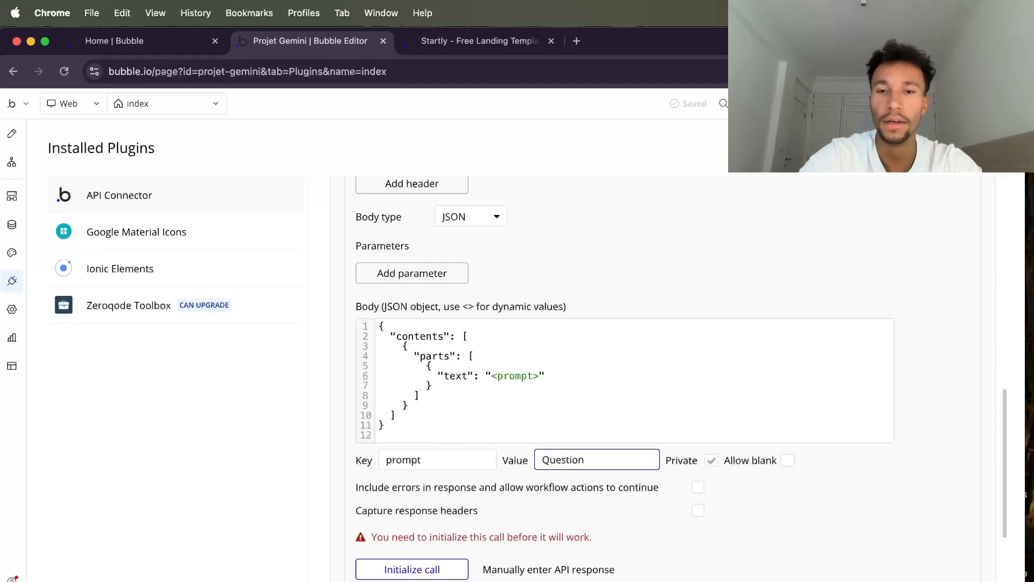
{"action": "left_click", "coordinate": [776, 498]}
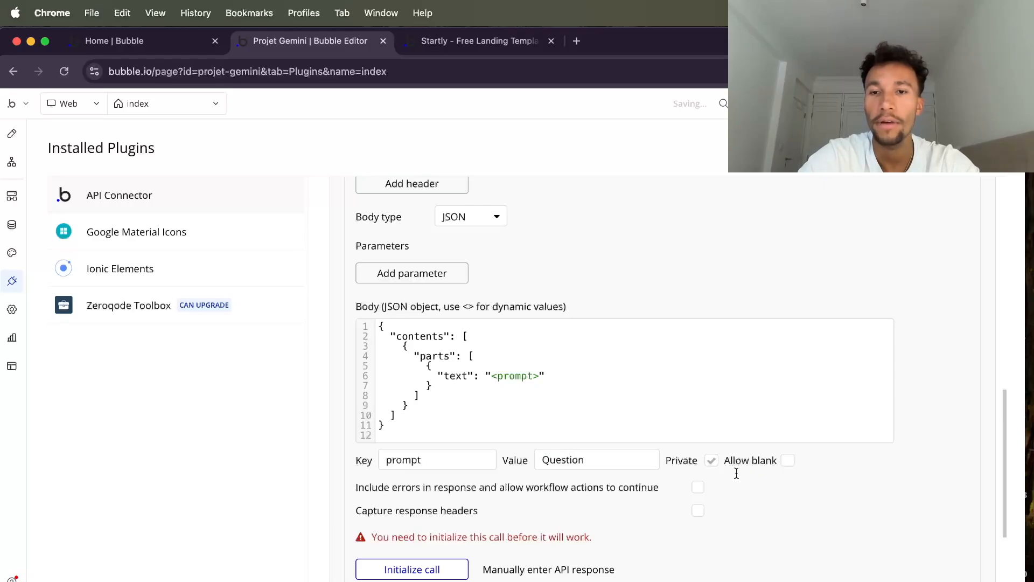
{"action": "left_click", "coordinate": [712, 461]}
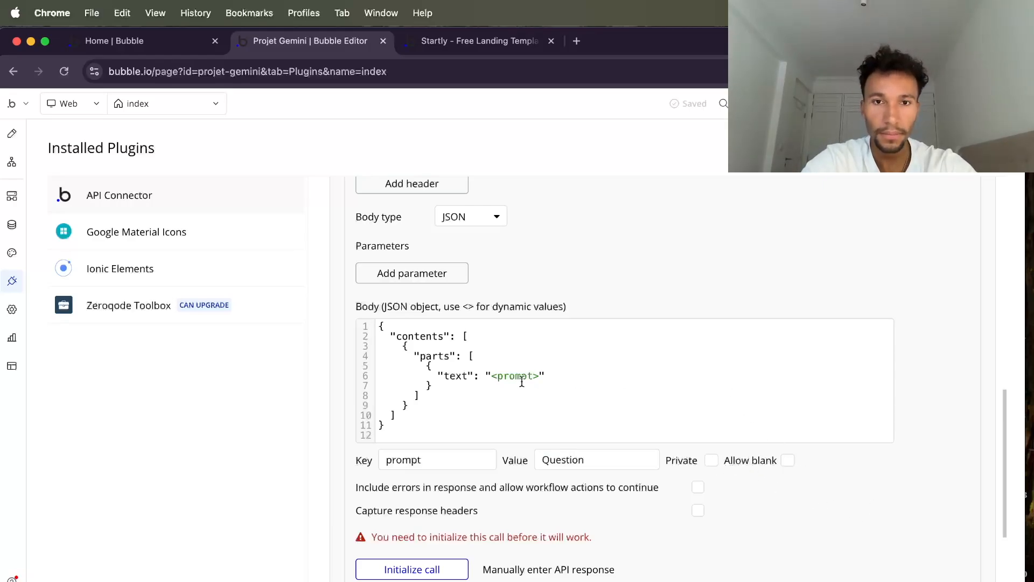
- Surround <prompt> in the body text with French instructions requesting 5 comma-separated recipe ideas for that country, without introduction, and asking for a country if invalid
{"action": "left_click", "coordinate": [462, 41]}
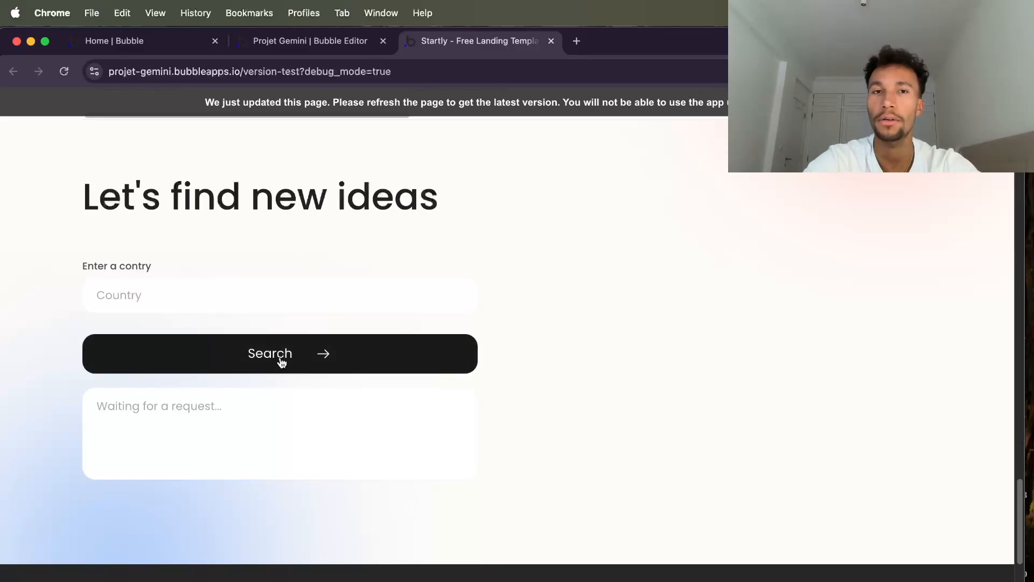
{"action": "left_click", "coordinate": [285, 40]}
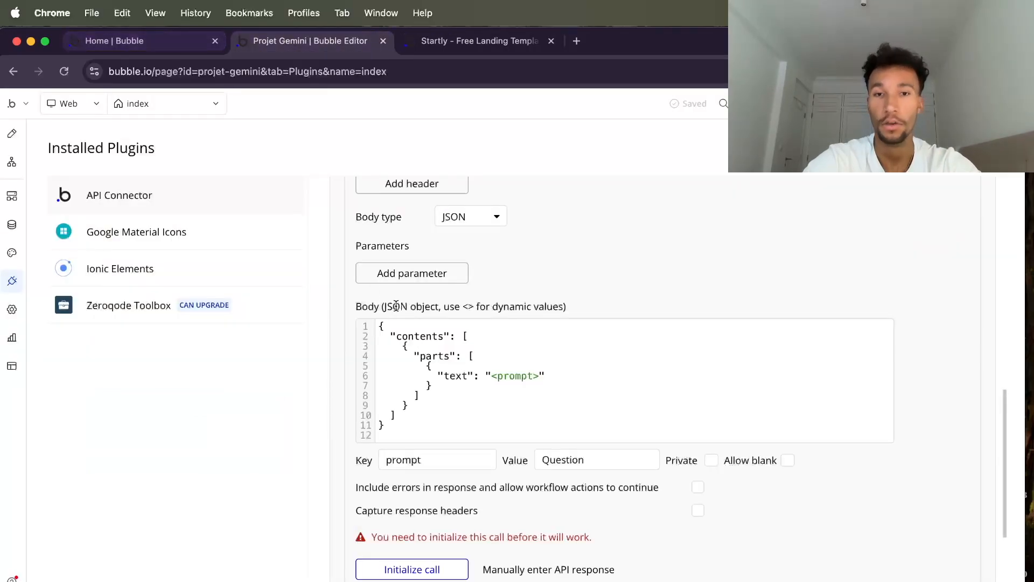
{"action": "left_click", "coordinate": [493, 375]}
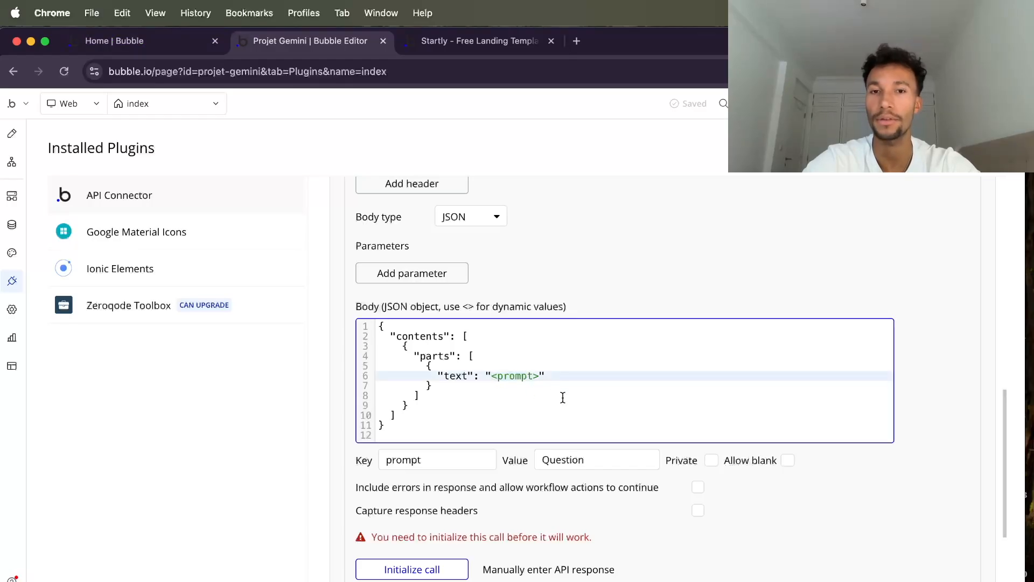
{"action": "type", "text": "Donne moi 5 idées de recettes, séparées par une vigule, sans autre phrase d'introduction, et correspondant au pays suivant : <prompt>. Si ce n'est pas un pays, ne répond pas et demande un pays."}
{"action": "left_click", "coordinate": [816, 287]}
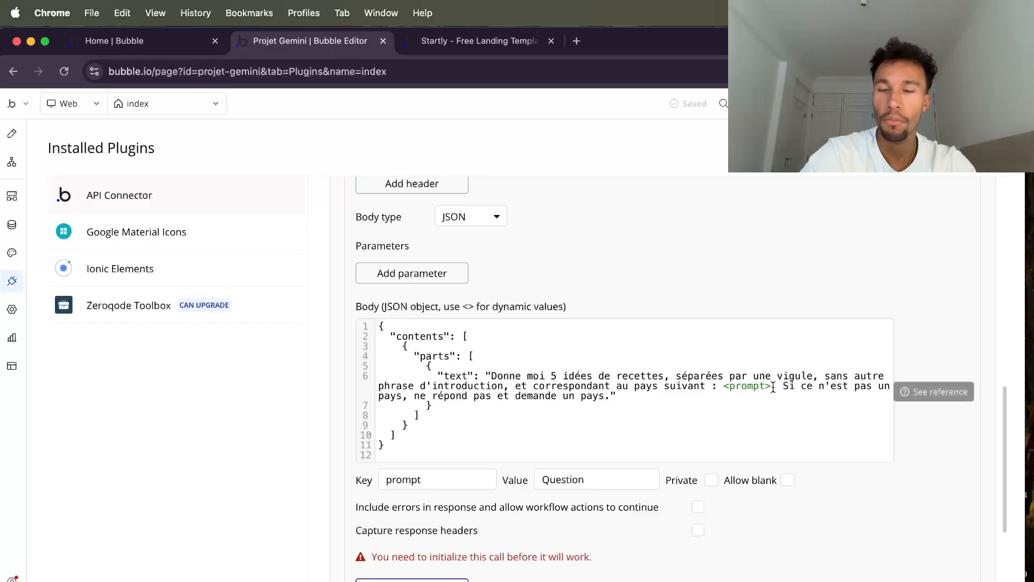
- Rename the body's placeholder to <pays> and give the pays parameter the value "France" with Private turned off
{"action": "left_click_drag", "start_coordinate": [770, 388], "coordinate": [738, 390]}
{"action": "type", "text": "ays"}
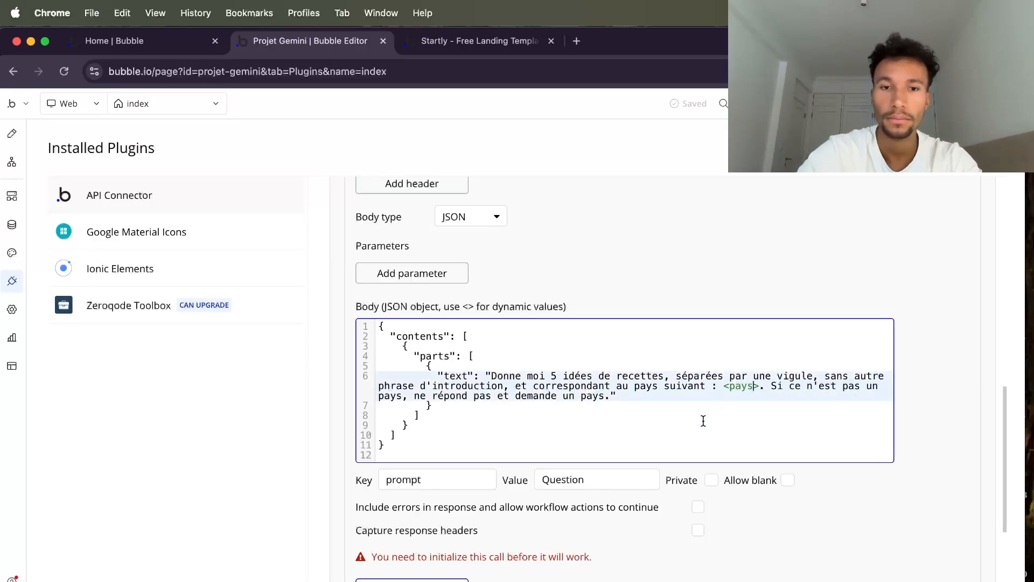
{"action": "left_click", "coordinate": [771, 533]}
{"action": "left_click", "coordinate": [598, 480]}
{"action": "type", "text": "France"}
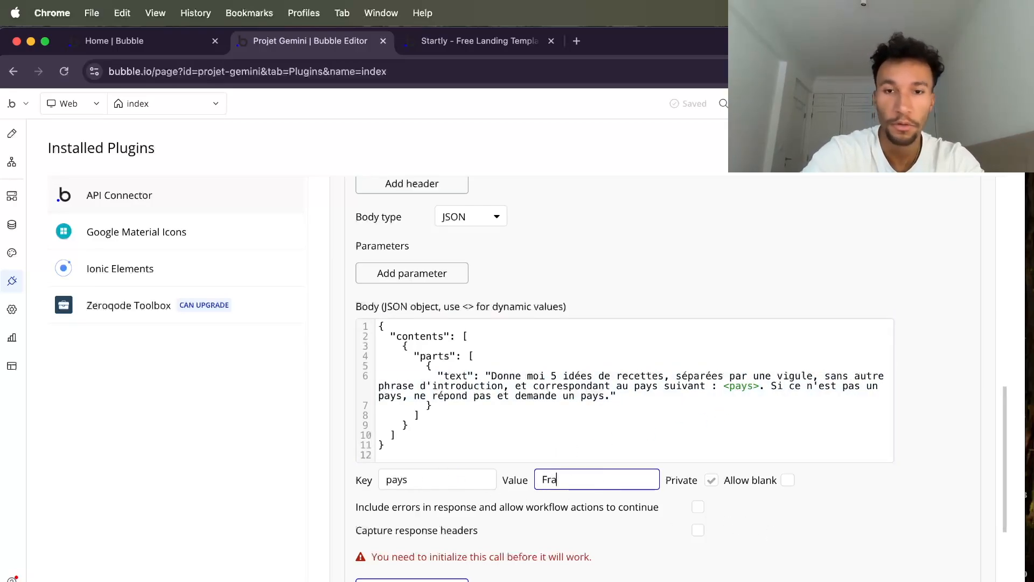
{"action": "left_click", "coordinate": [711, 480]}
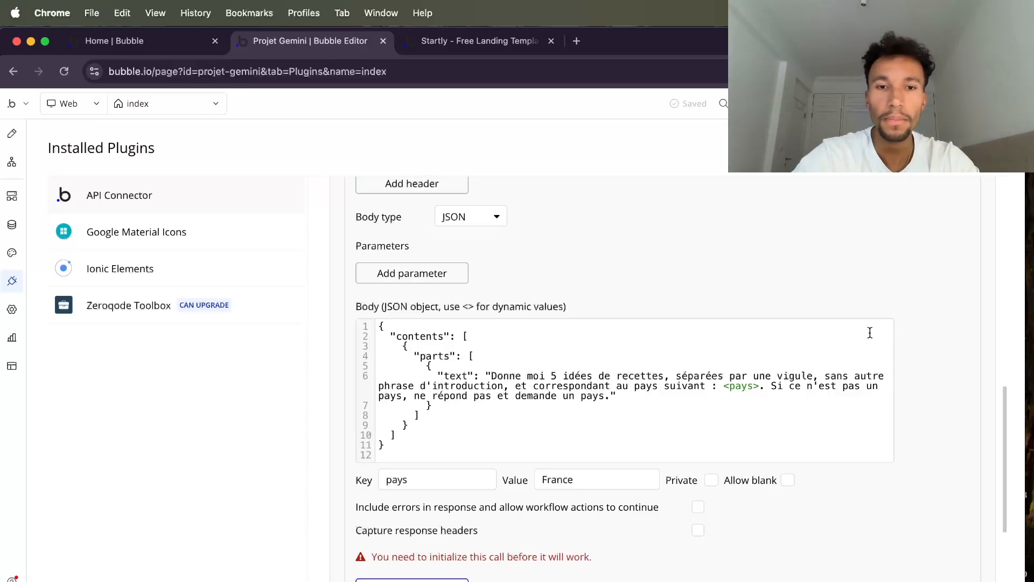
- Initialize the Gemini API call and save its returned values with the proposed data types
{"action": "scroll", "coordinate": [739, 289], "scroll_direction": "up", "scroll_amount": 3}
{"action": "scroll", "coordinate": [740, 289], "scroll_direction": "up", "scroll_amount": 8}
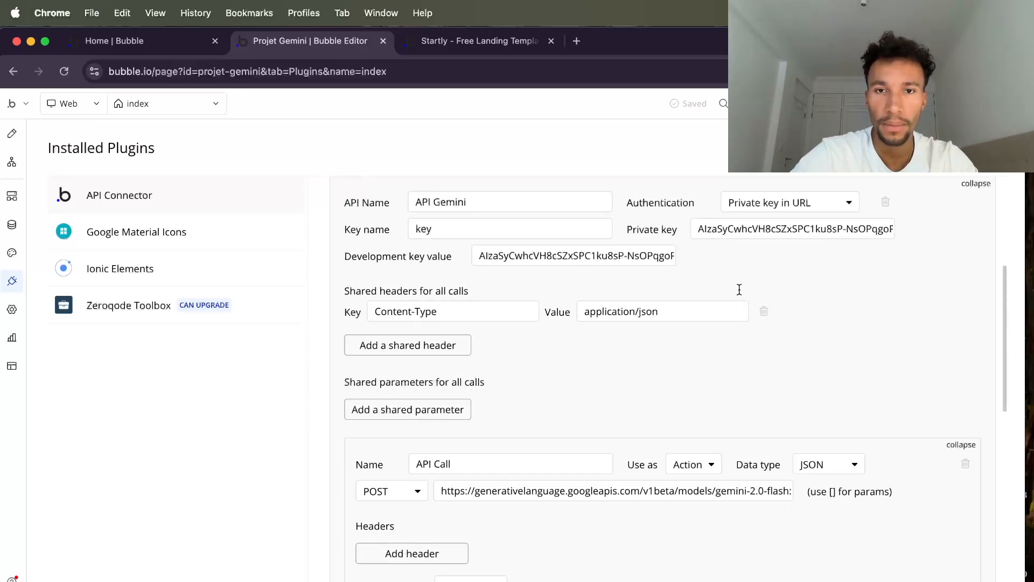
{"action": "scroll", "coordinate": [739, 289], "scroll_direction": "down", "scroll_amount": 14}
{"action": "left_click", "coordinate": [441, 506]}
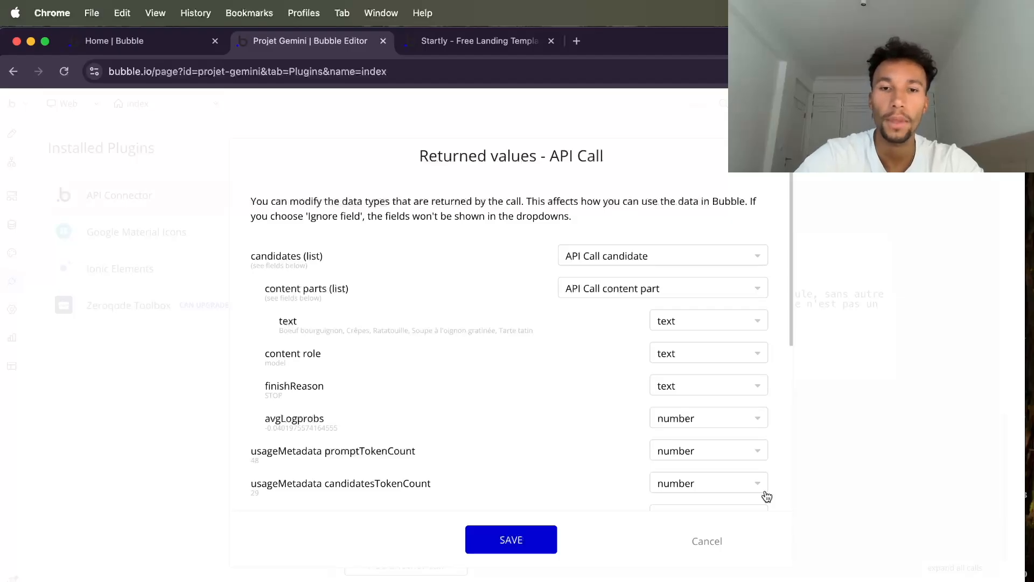
{"action": "left_click", "coordinate": [542, 532]}
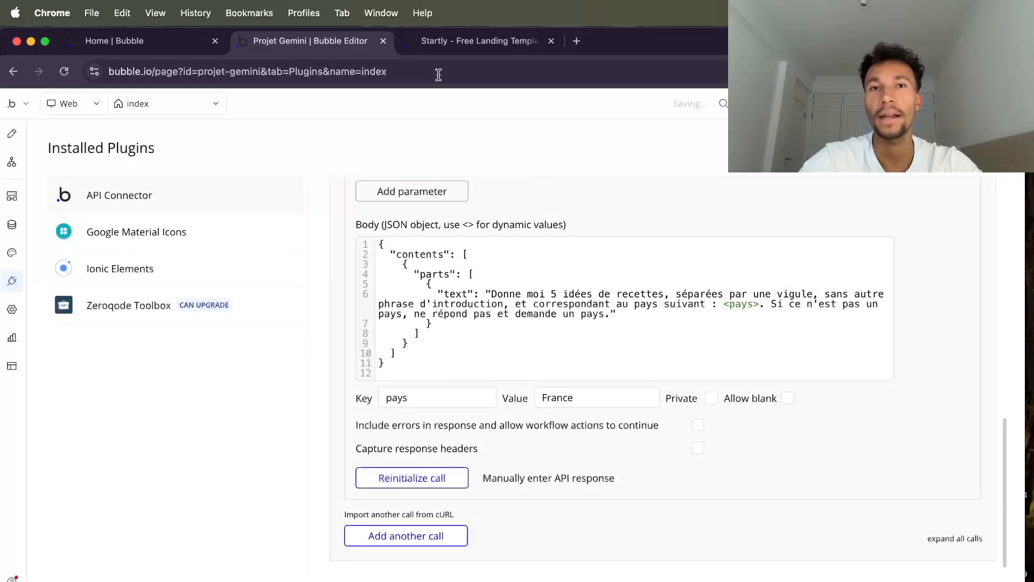
- Open the index page's design and examine the country input and the Search button group in the "Let's find new ideas" section
{"action": "left_click", "coordinate": [11, 137]}
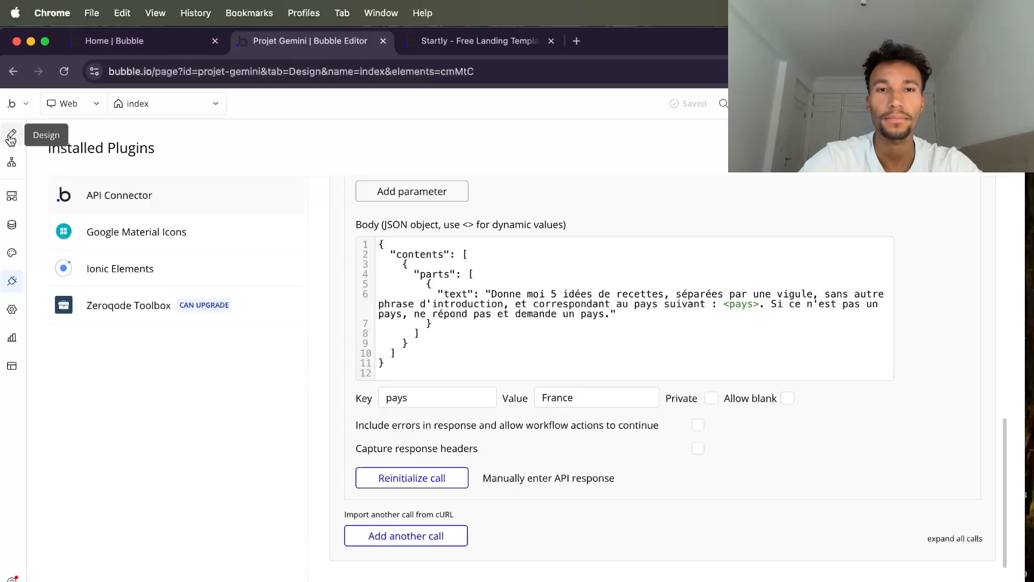
{"action": "scroll", "coordinate": [483, 242], "scroll_direction": "down", "scroll_amount": 5}
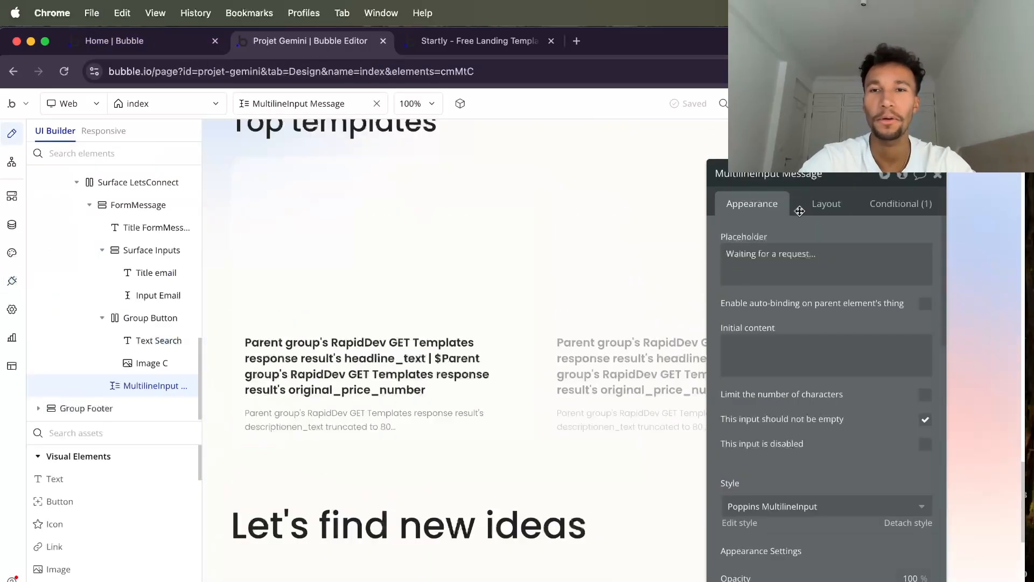
{"action": "left_click", "coordinate": [932, 179]}
{"action": "scroll", "coordinate": [774, 257], "scroll_direction": "down", "scroll_amount": 5}
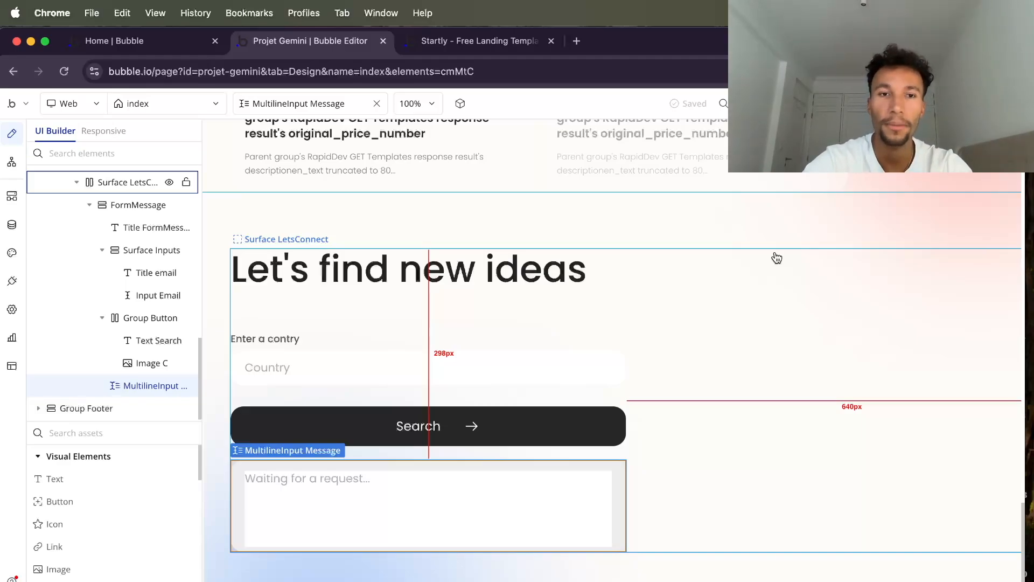
{"action": "double_click", "coordinate": [777, 258]}
{"action": "left_click", "coordinate": [938, 179]}
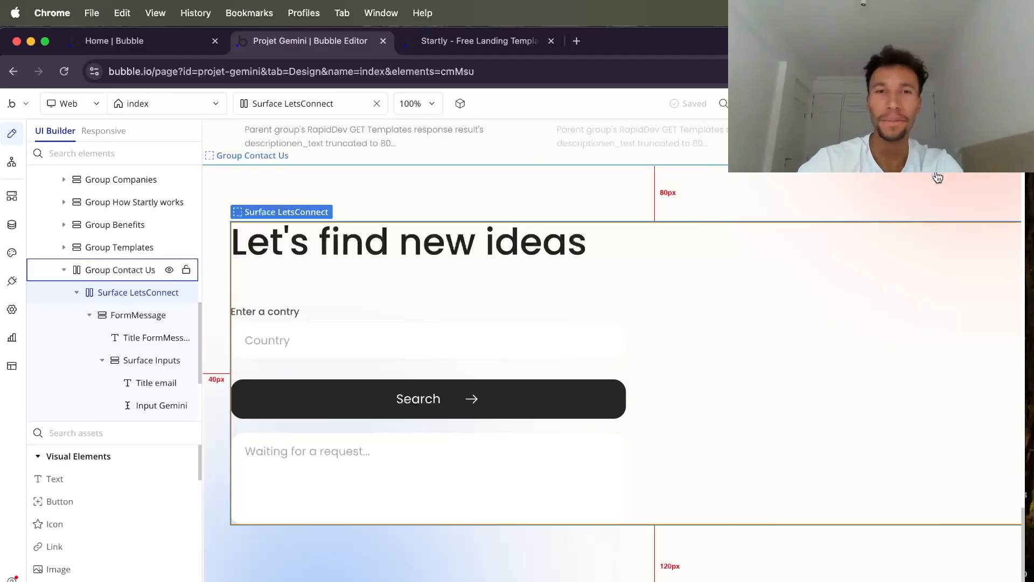
{"action": "double_click", "coordinate": [423, 334]}
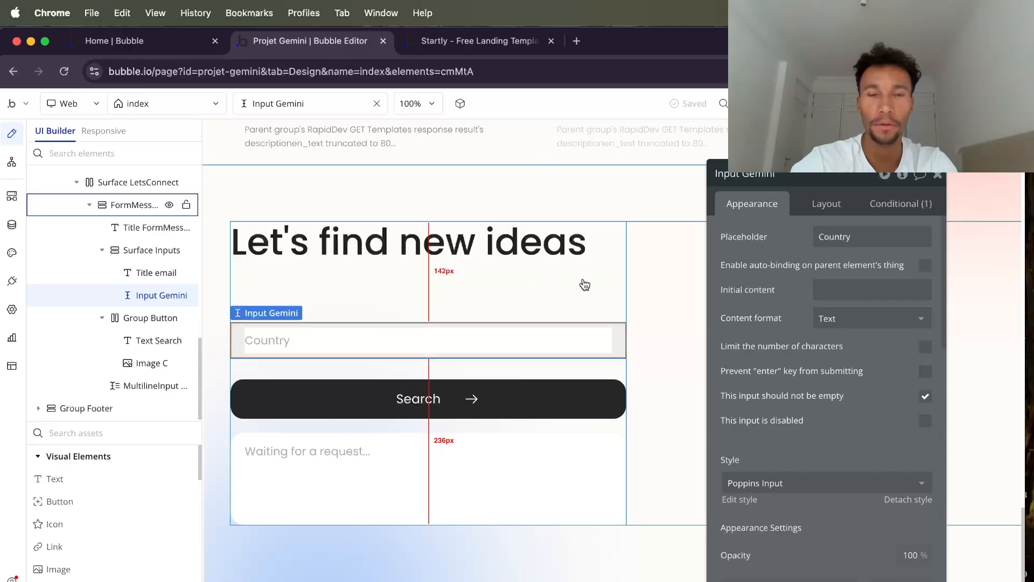
{"action": "double_click", "coordinate": [307, 405]}
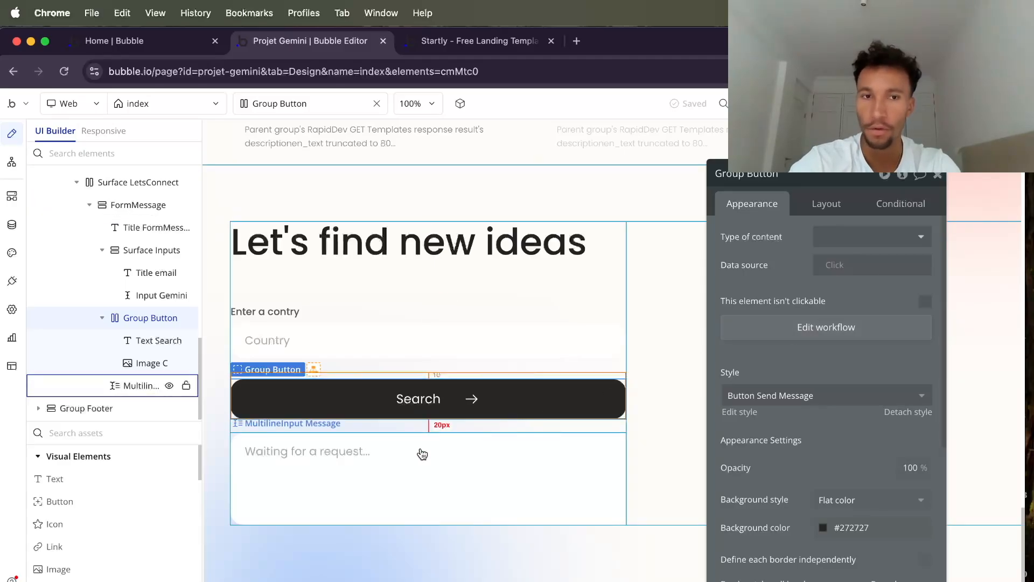
- Create a custom state named "Reponse Gemini" of type text on the multiline input below the Search button
{"action": "left_click", "coordinate": [384, 462]}
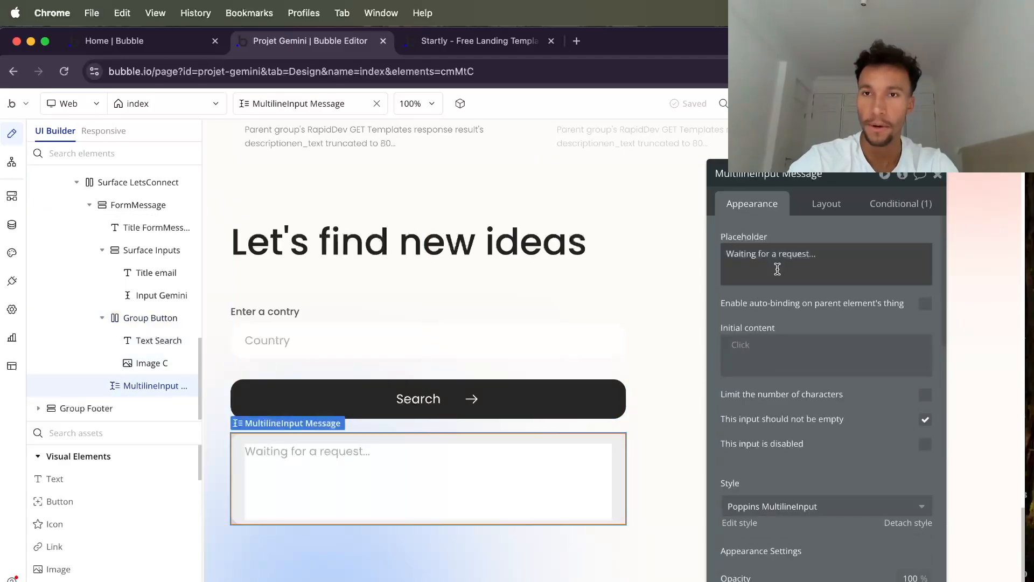
{"action": "left_click", "coordinate": [902, 177]}
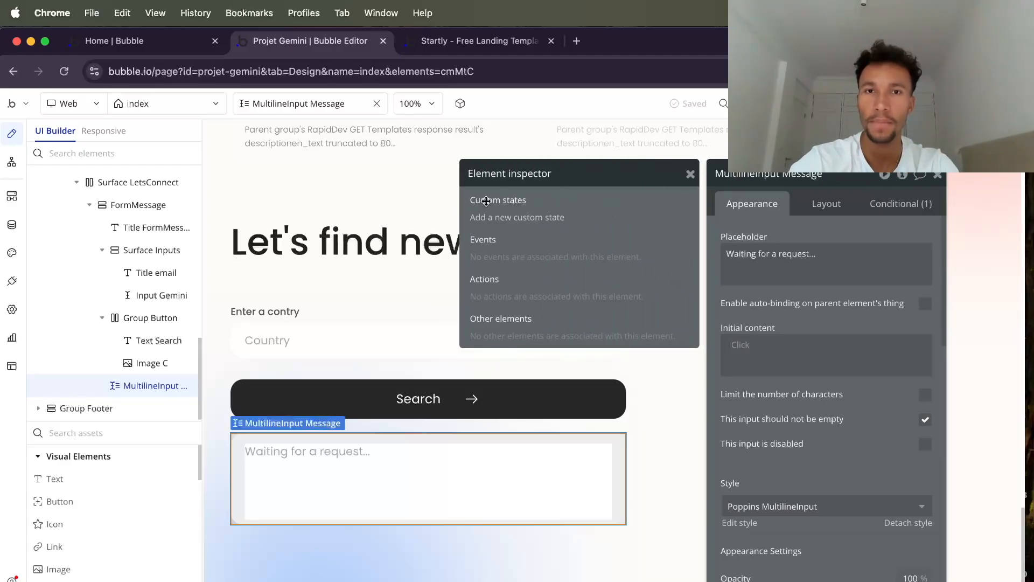
{"action": "left_click", "coordinate": [500, 218]}
{"action": "left_click", "coordinate": [548, 213]}
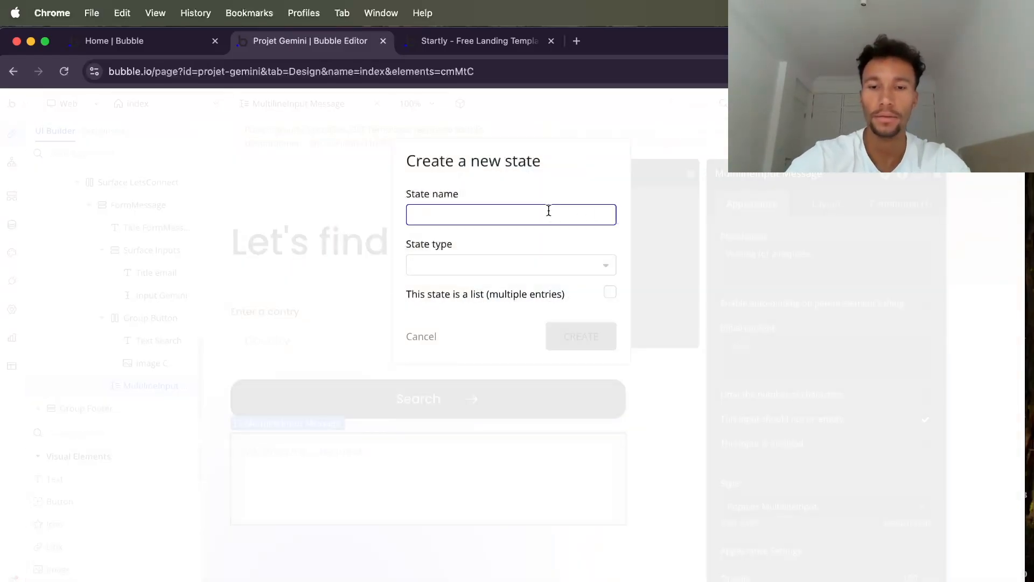
{"action": "type", "text": "Reponse G"}
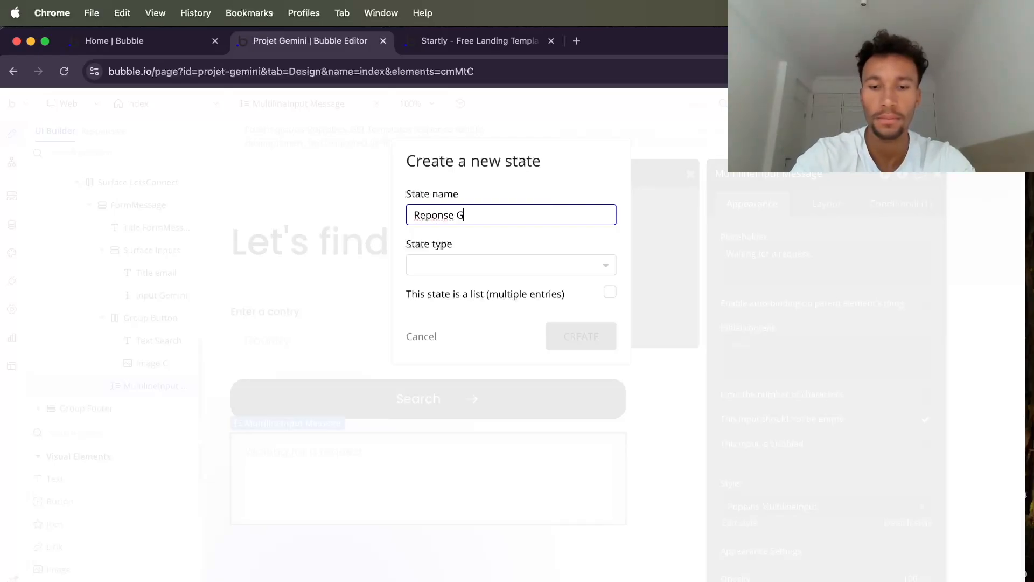
{"action": "type", "text": "emini"}
{"action": "left_click", "coordinate": [540, 266]}
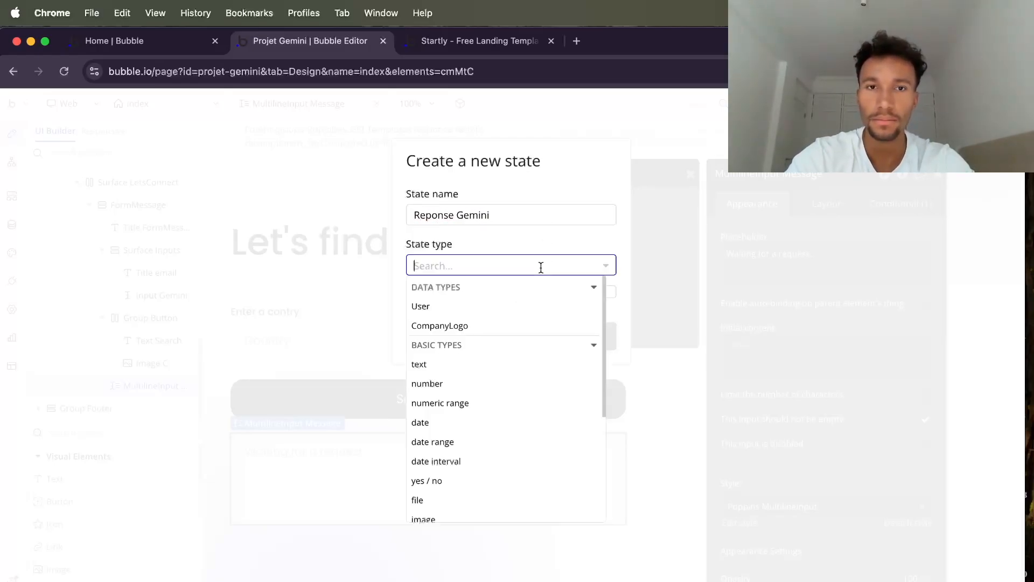
{"action": "left_click", "coordinate": [463, 365]}
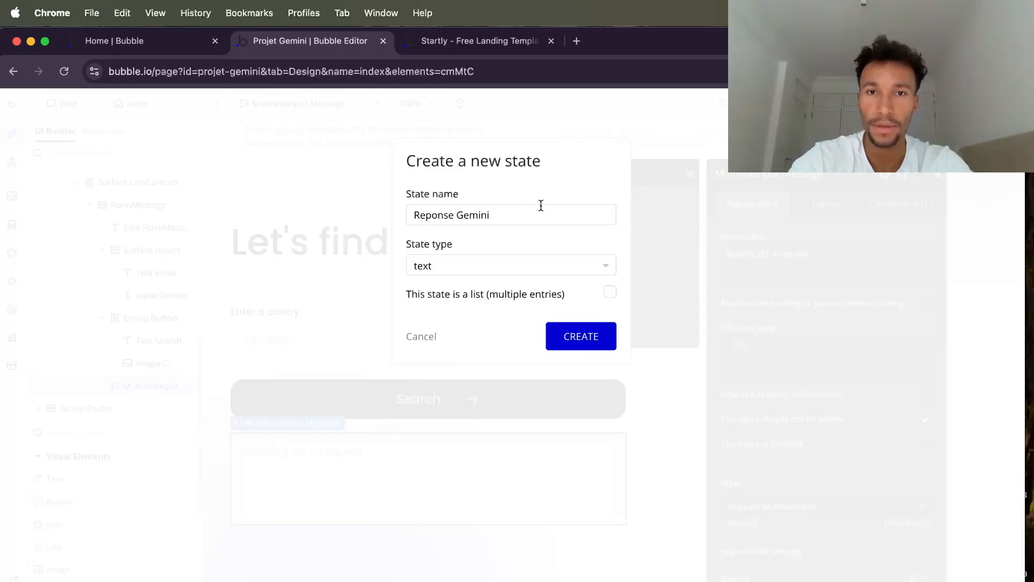
{"action": "left_click", "coordinate": [586, 343]}
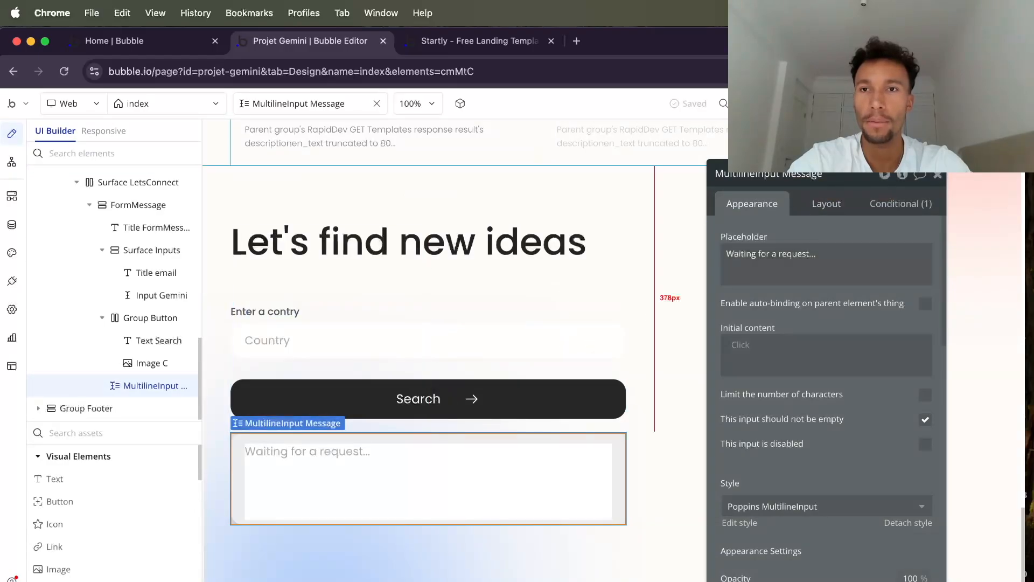
- Set the Reponse Gemini state's default value to "En attente d'une requête..." and close the element inspector
{"action": "left_click", "coordinate": [573, 238]}
{"action": "type", "text": "En attente"}
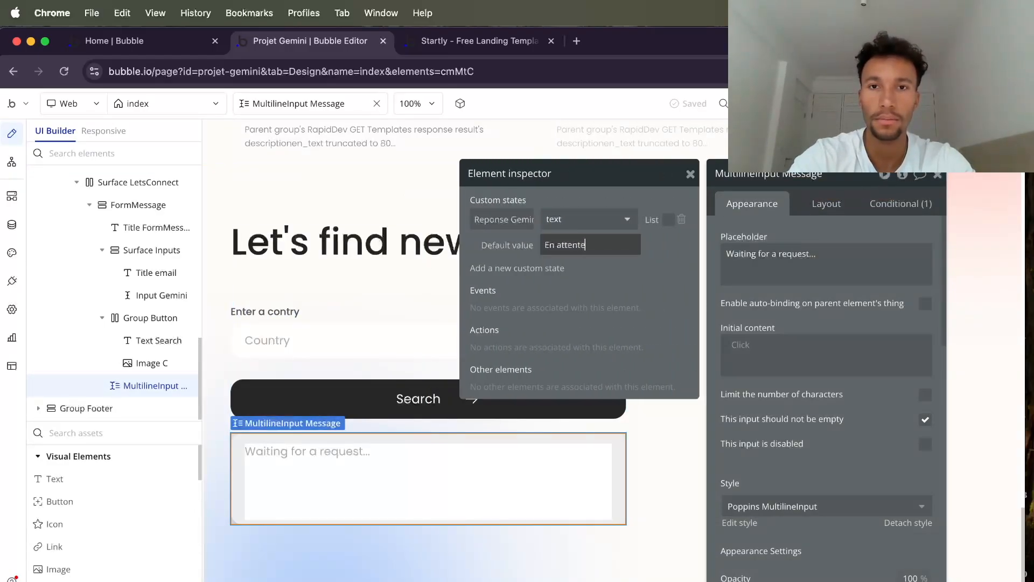
{"action": "type", "text": " d'une requ"}
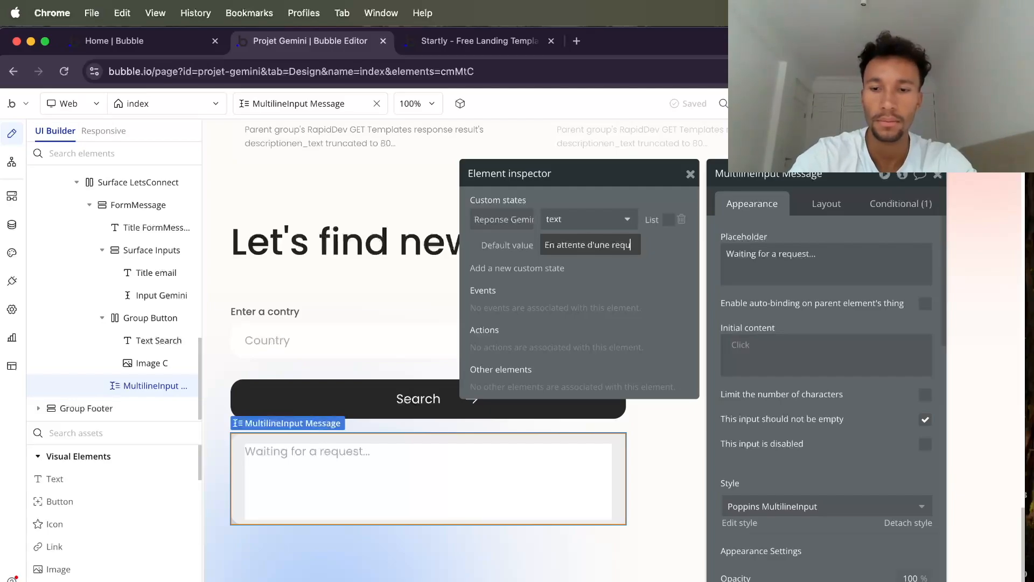
{"action": "type", "text": "ête..."}
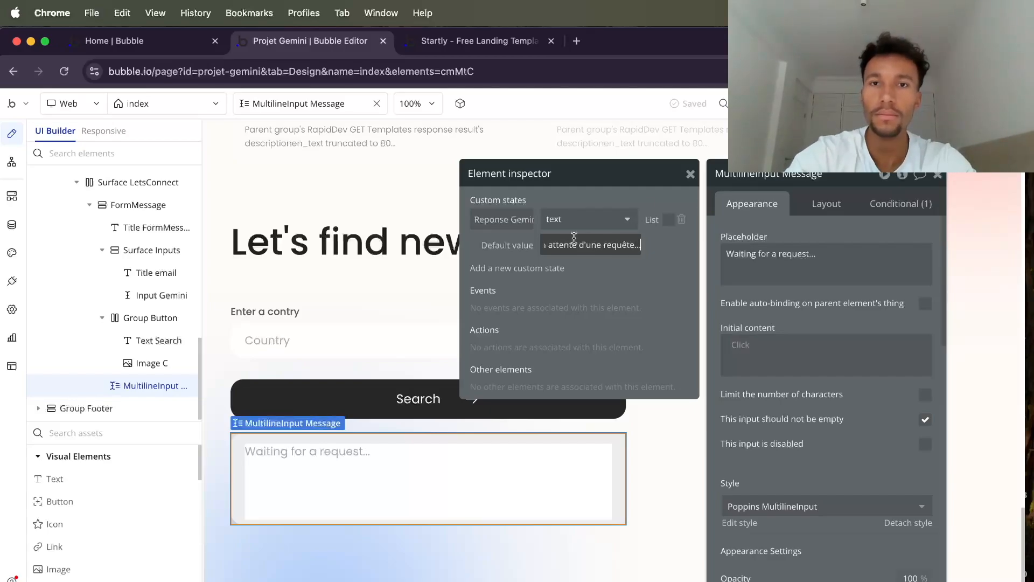
{"action": "left_click", "coordinate": [690, 174]}
- Set the multiline input's initial content to the dynamic expression "MultilineInput Message's Reponse Gemini"
{"action": "left_click", "coordinate": [741, 344]}
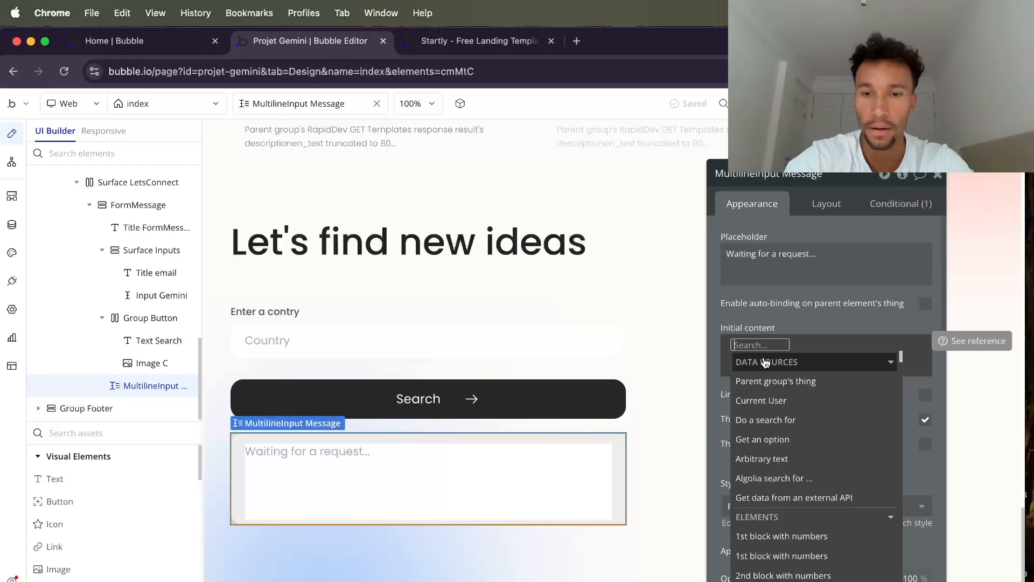
{"action": "type", "text": "mul"}
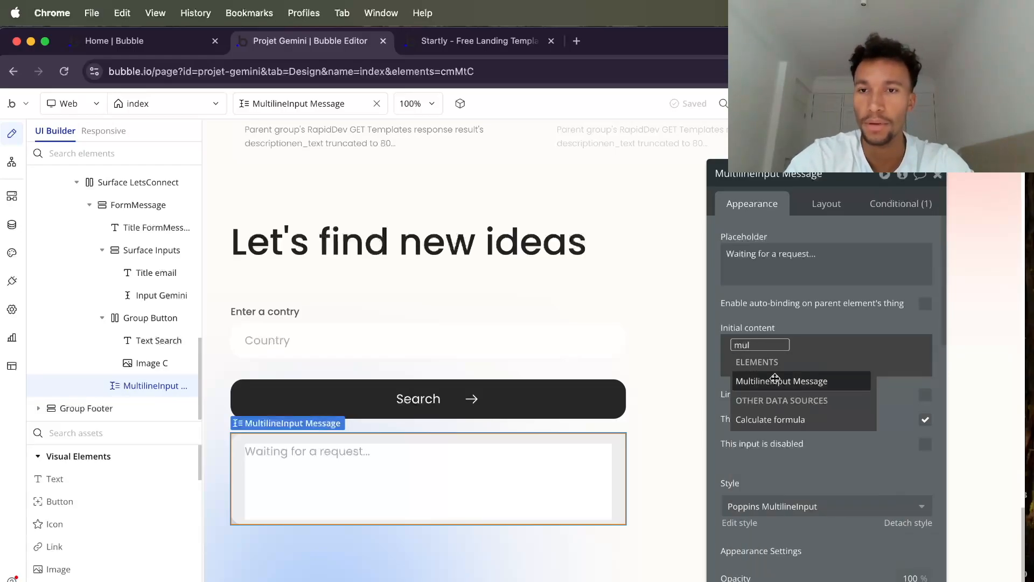
{"action": "left_click", "coordinate": [775, 382]}
{"action": "left_click", "coordinate": [875, 533]}
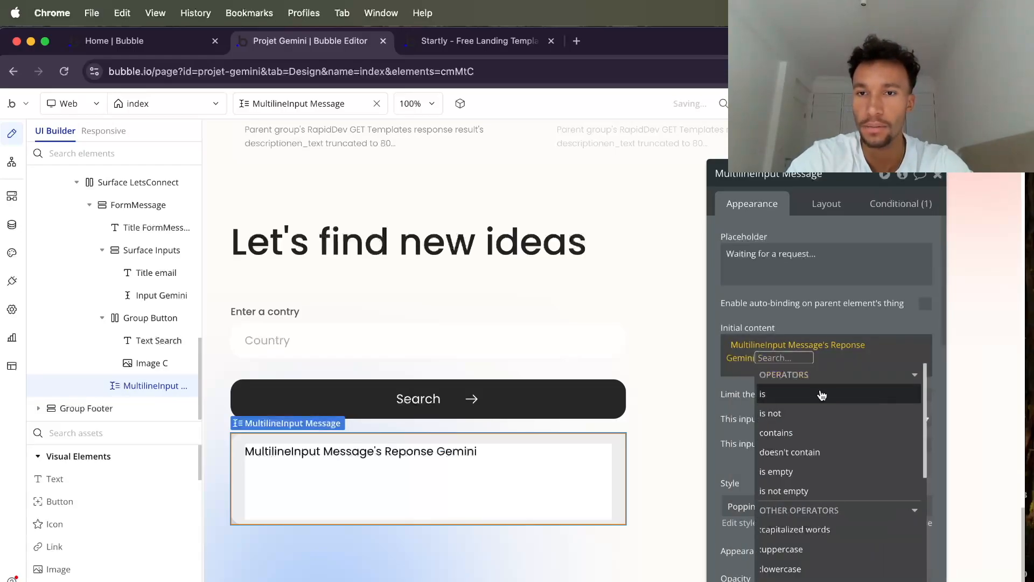
{"action": "left_click", "coordinate": [854, 183]}
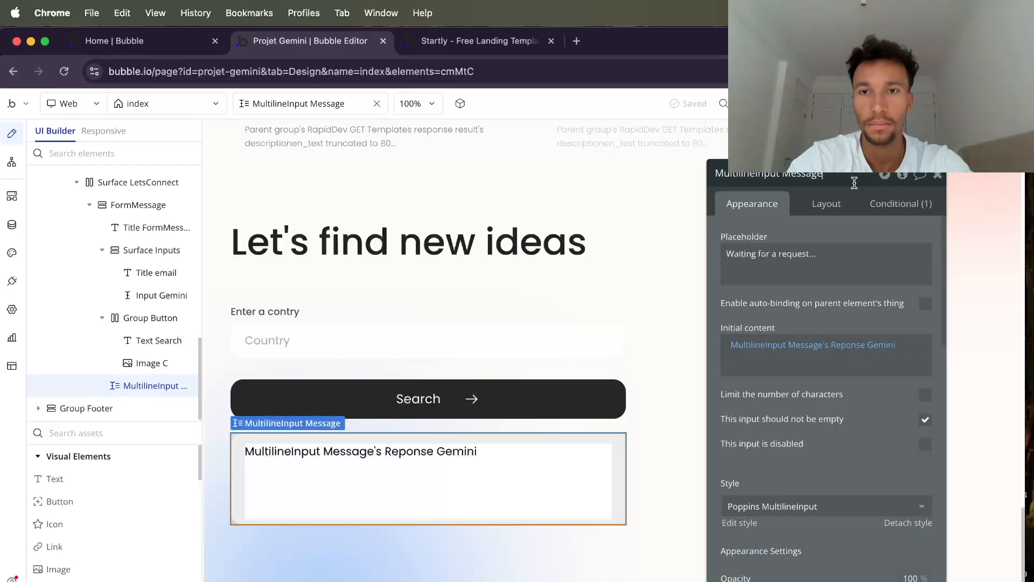
- Add an "API Gemini - API Call" plugin action to the click workflow of the Search button's group
{"action": "left_click", "coordinate": [939, 176]}
{"action": "double_click", "coordinate": [324, 395]}
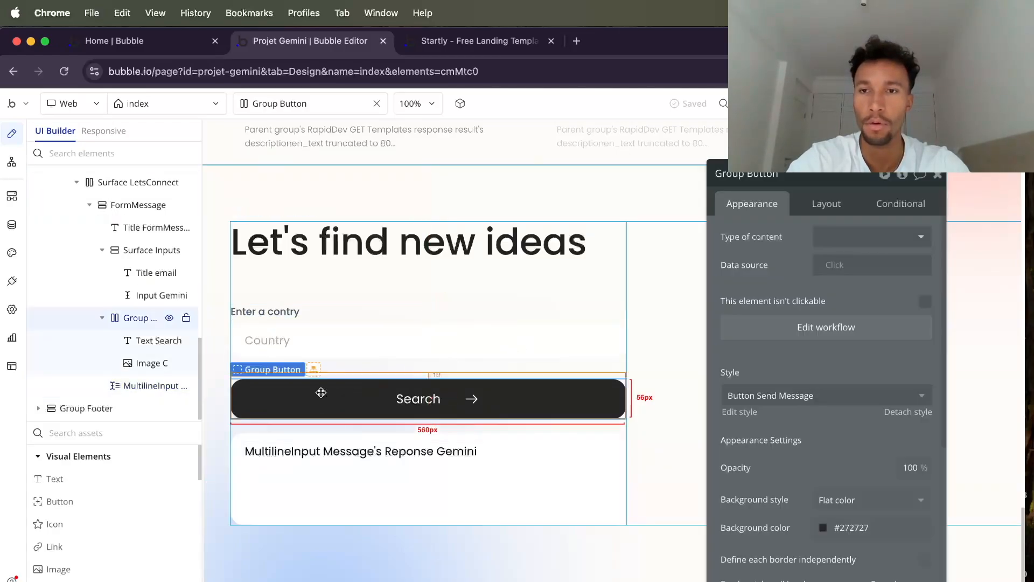
{"action": "left_click", "coordinate": [812, 326]}
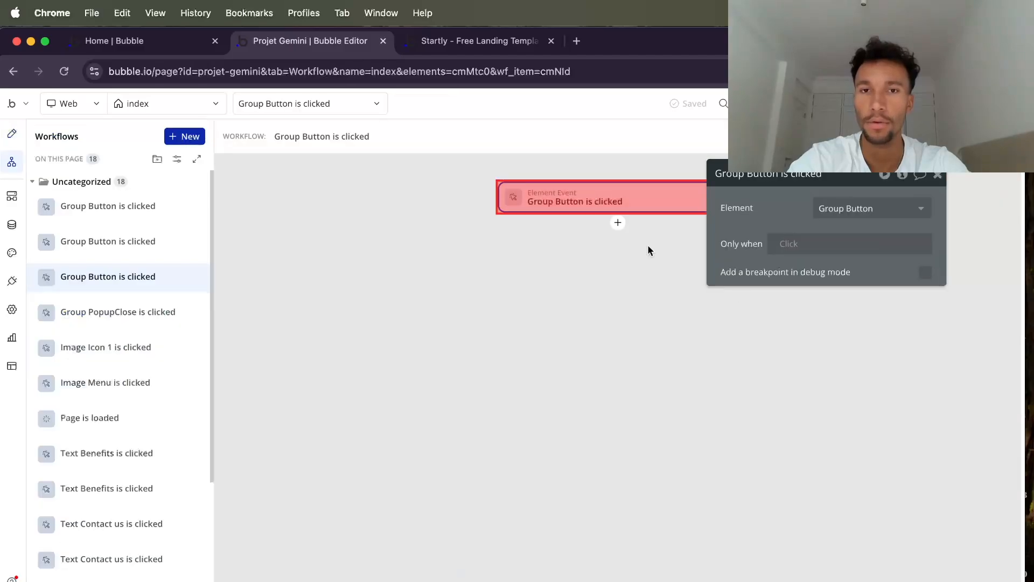
{"action": "left_click", "coordinate": [619, 225]}
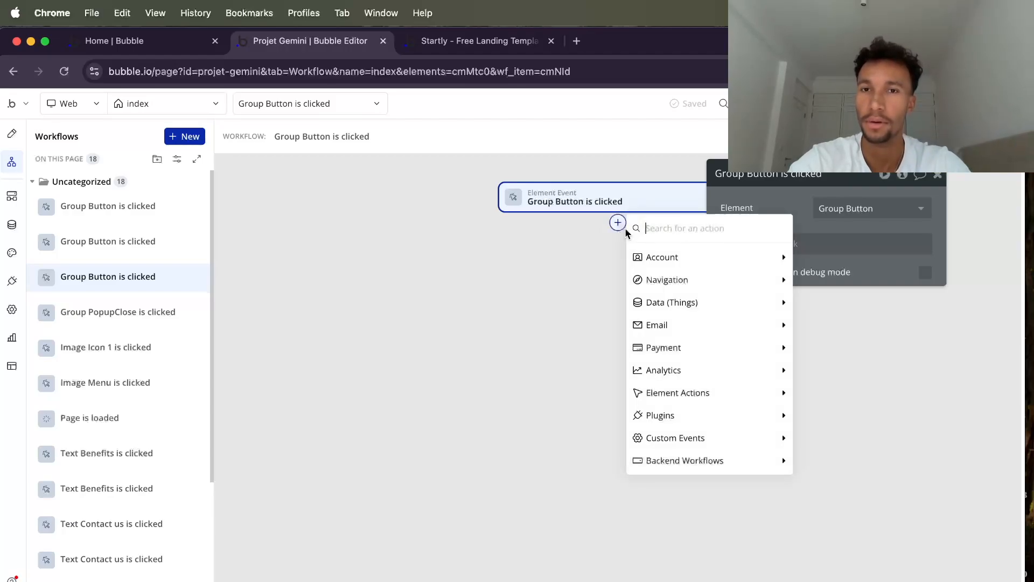
{"action": "mouse_move", "coordinate": [682, 414]}
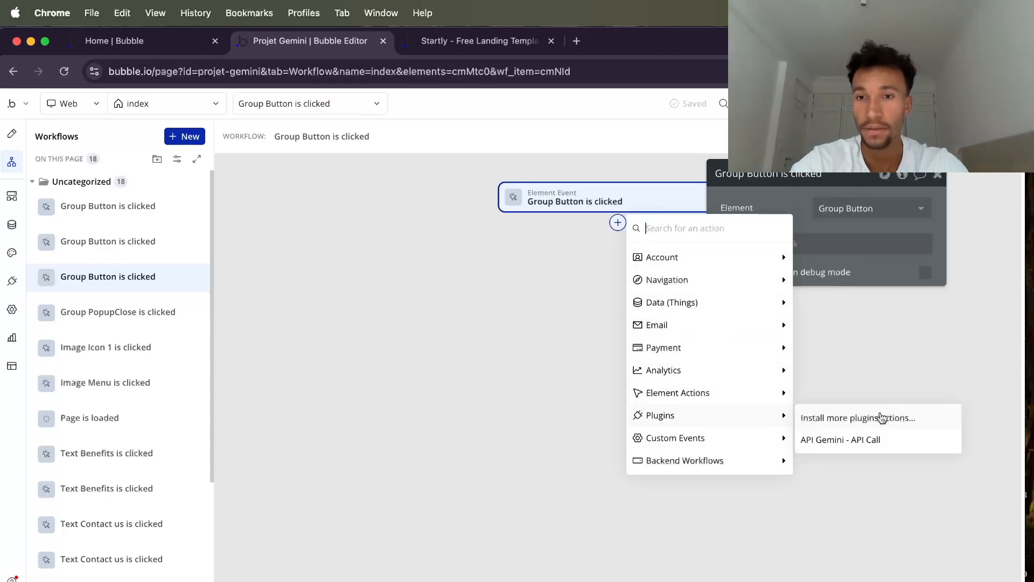
{"action": "left_click", "coordinate": [873, 440]}
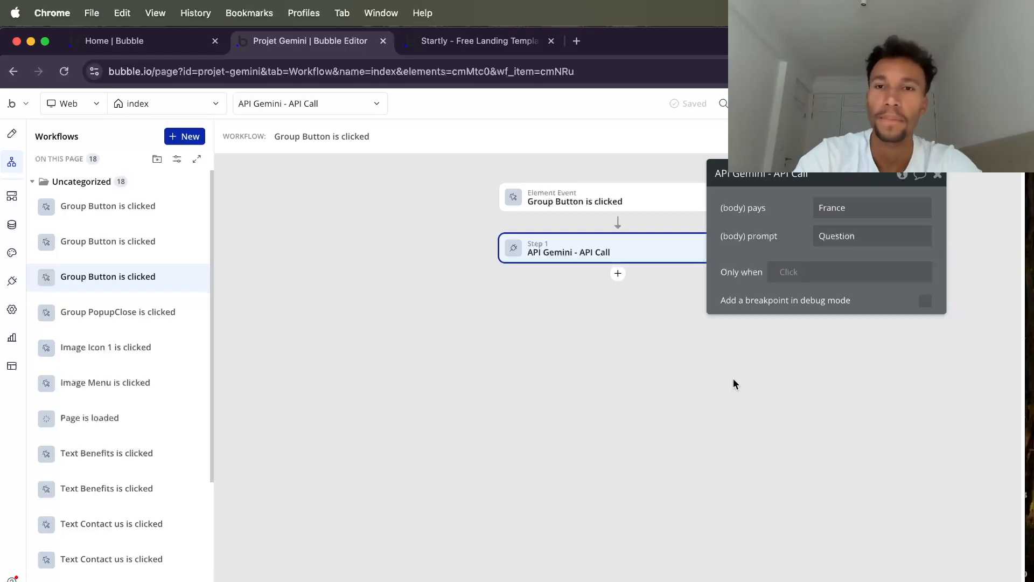
- Replace the API call's (body) pays value with the dynamic expression "Input Gemini's value" and close the action's properties
{"action": "double_click", "coordinate": [844, 206]}
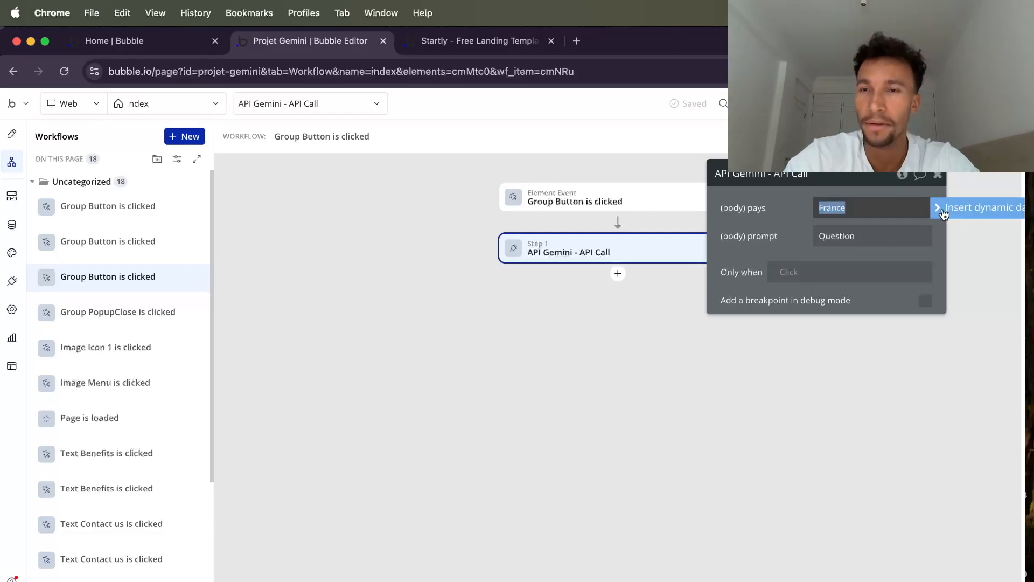
{"action": "left_click", "coordinate": [944, 214]}
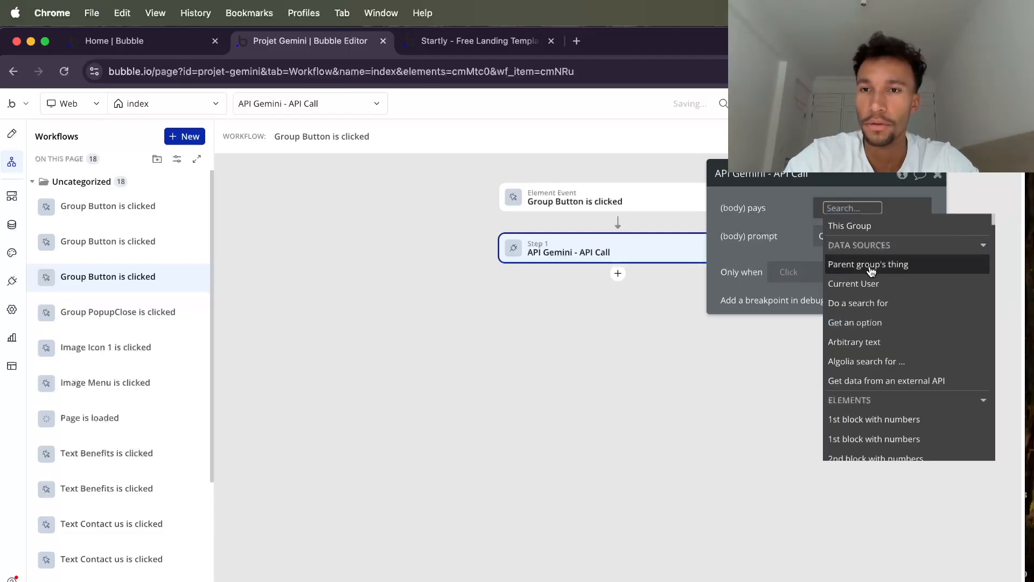
{"action": "mouse_move", "coordinate": [874, 268]}
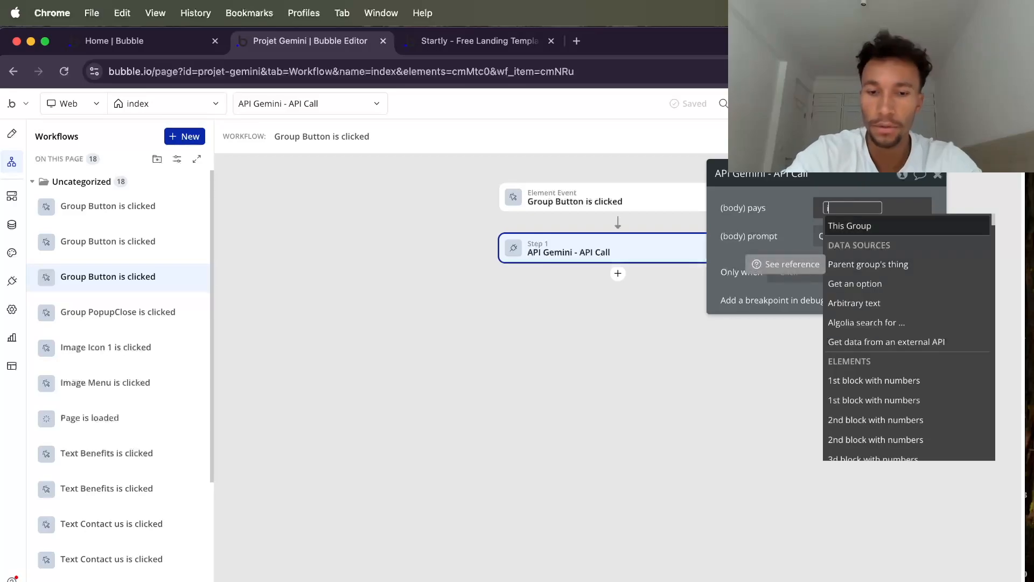
{"action": "type", "text": "inp"}
{"action": "left_click", "coordinate": [894, 243]}
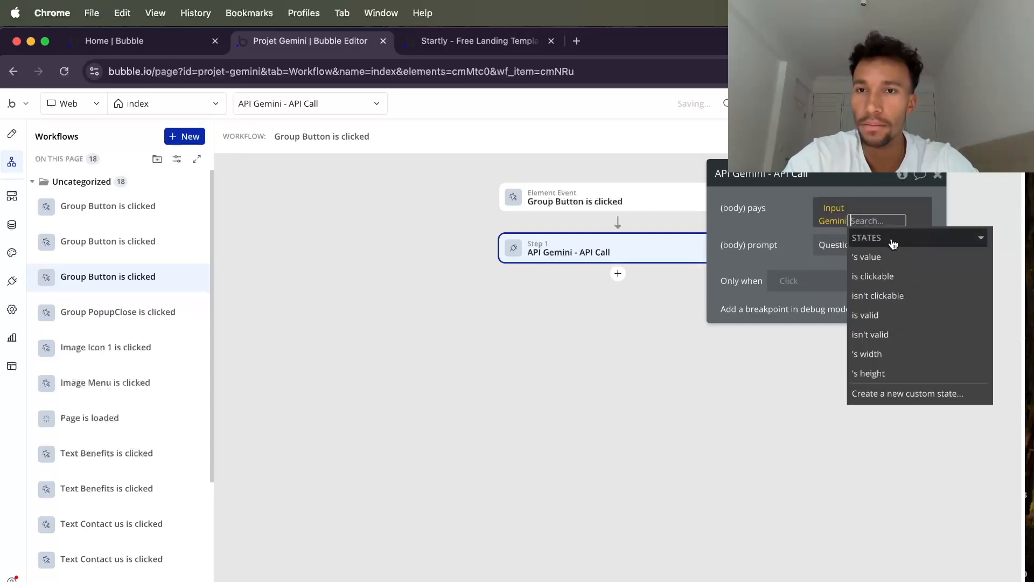
{"action": "left_click", "coordinate": [859, 257]}
{"action": "left_click", "coordinate": [872, 176]}
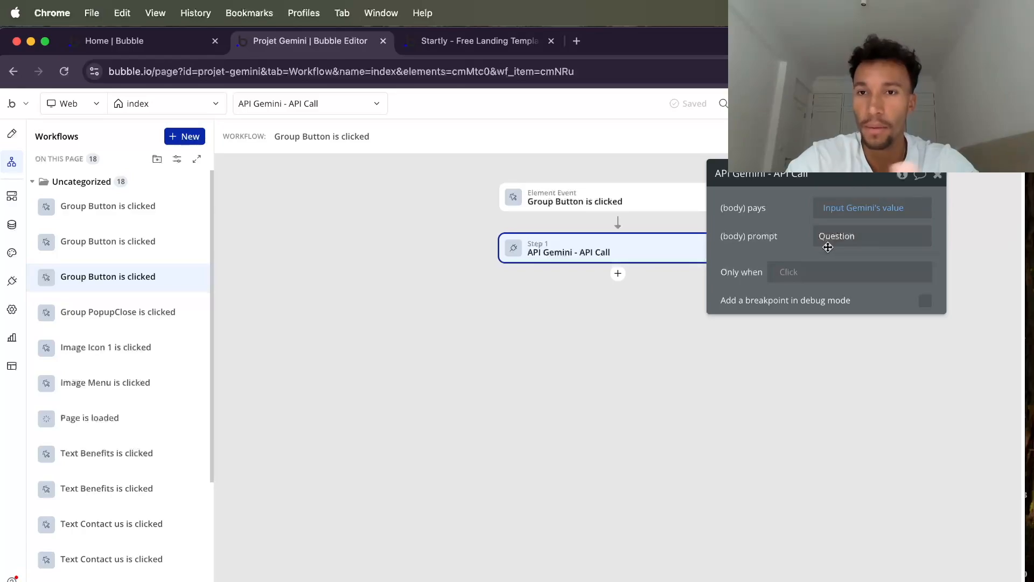
{"action": "left_click", "coordinate": [936, 176]}
- Add a "Set state of an element" action after the API call, targeting MultilineInput Message and its custom state Reponse Gemini
{"action": "left_click", "coordinate": [624, 276]}
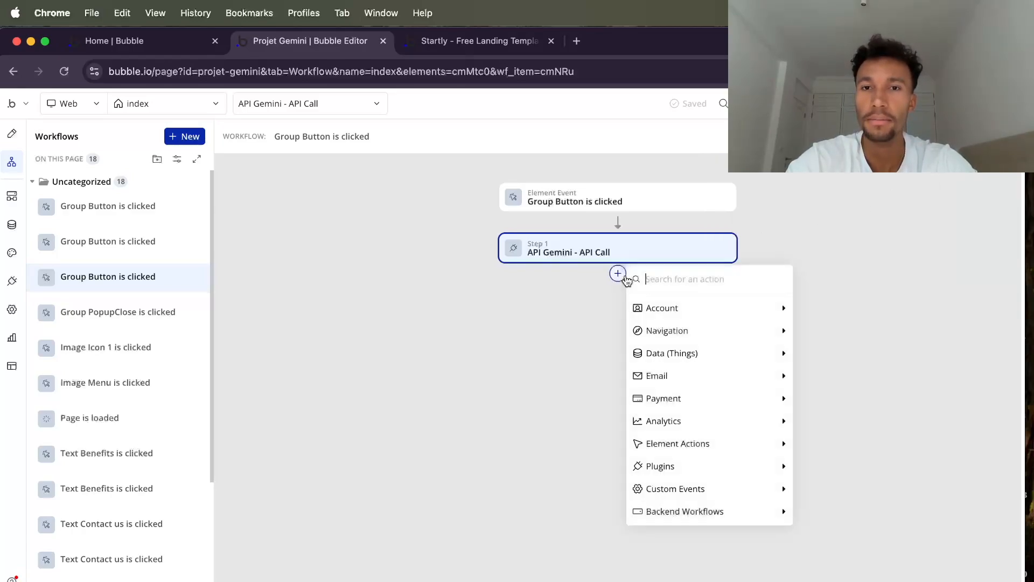
{"action": "mouse_move", "coordinate": [698, 447]}
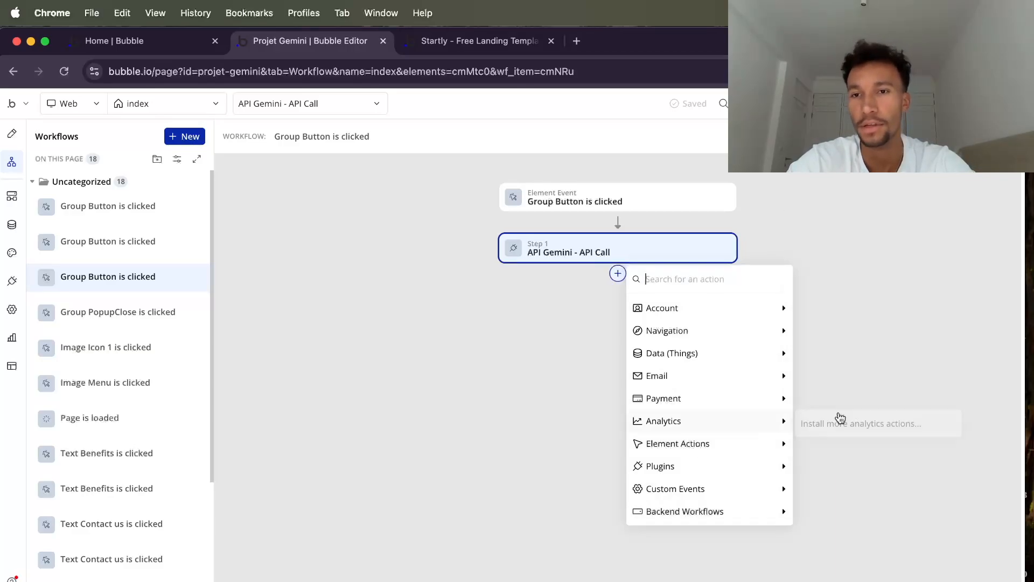
{"action": "mouse_move", "coordinate": [703, 419]}
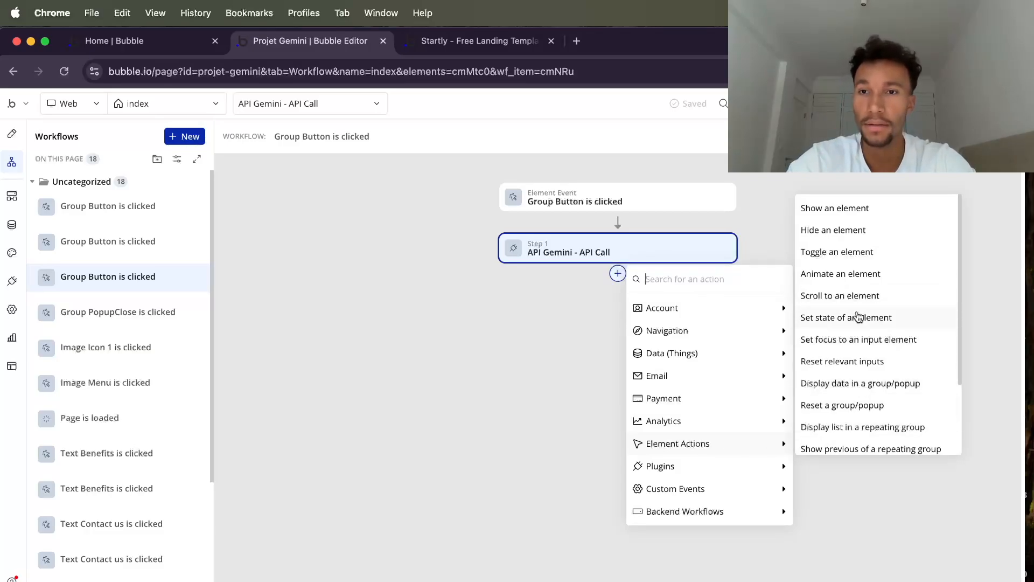
{"action": "left_click", "coordinate": [859, 317]}
{"action": "left_click", "coordinate": [814, 214]}
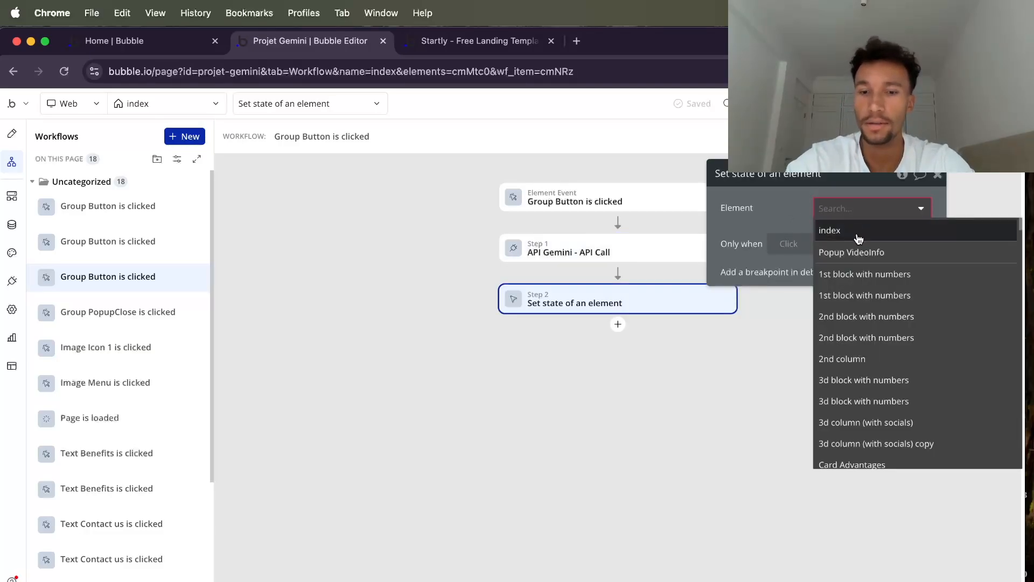
{"action": "type", "text": "input Message"}
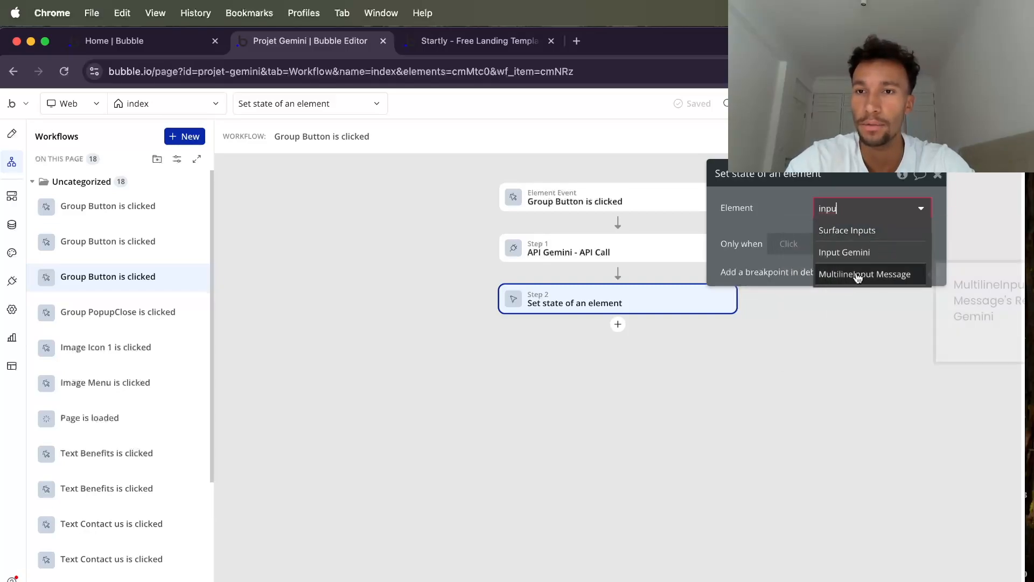
{"action": "left_click", "coordinate": [859, 274]}
{"action": "left_click", "coordinate": [866, 240]}
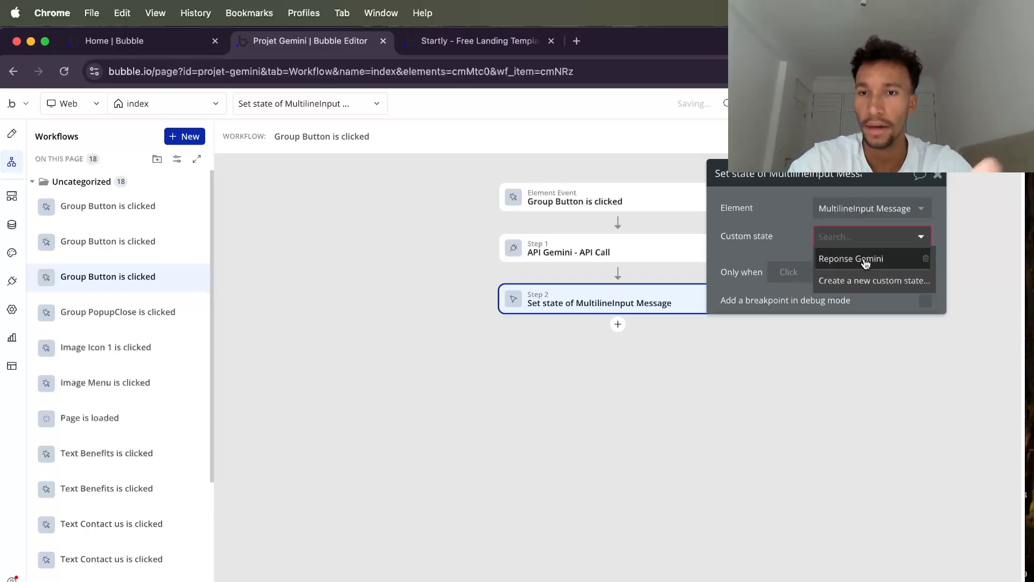
{"action": "left_click", "coordinate": [866, 260]}
- Set the state's value to "Result of step 1 (API Gemini - API Call)'s candidates:first item's content parts:first item's text" and close the action's properties
{"action": "left_click", "coordinate": [849, 266]}
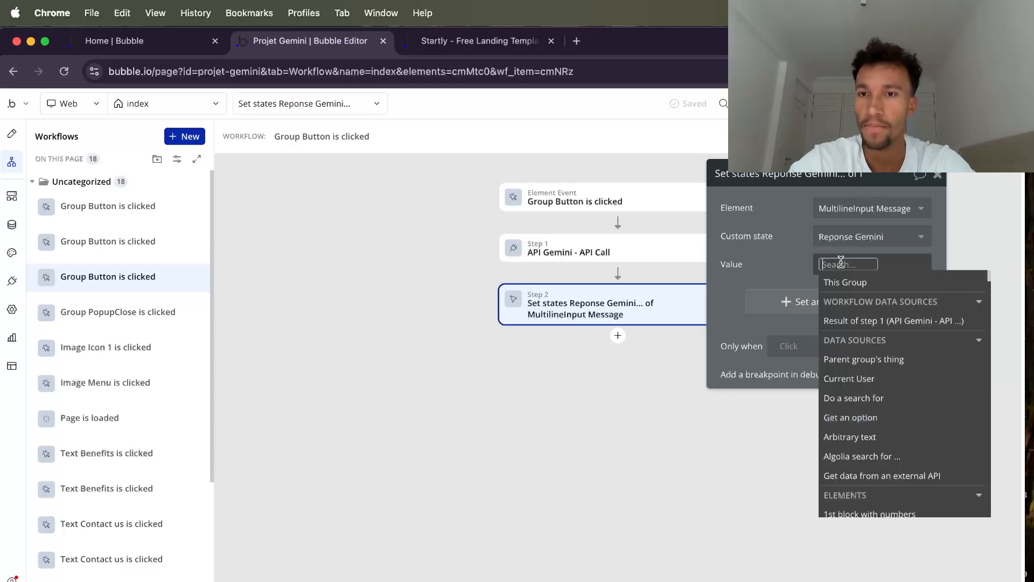
{"action": "left_click", "coordinate": [868, 322]}
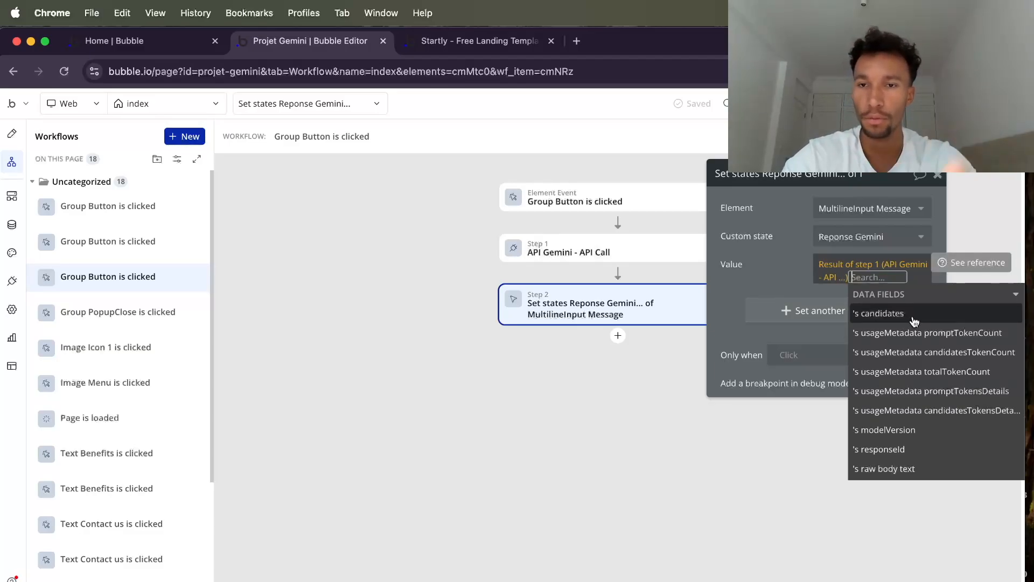
{"action": "left_click", "coordinate": [914, 322]}
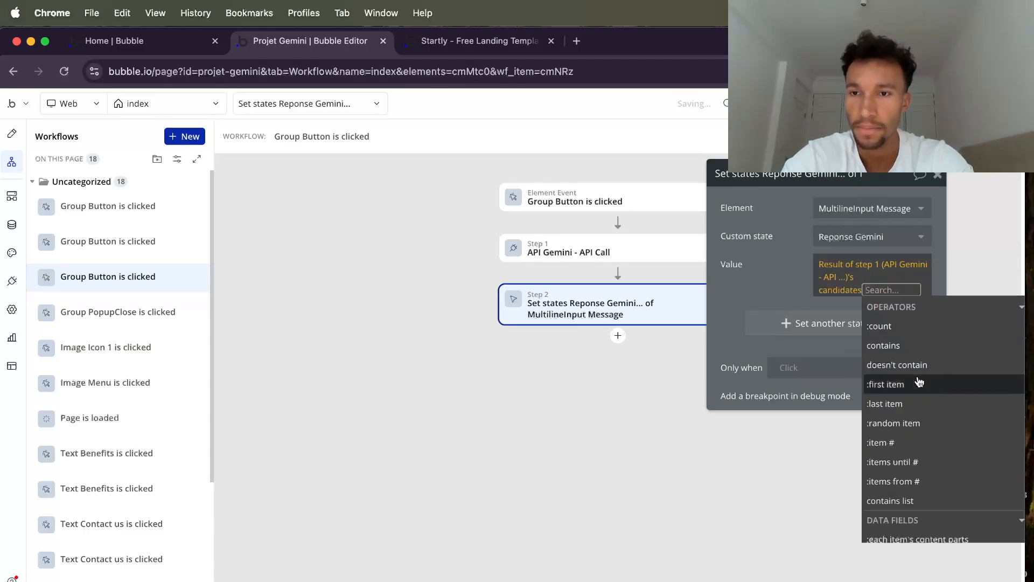
{"action": "left_click", "coordinate": [918, 389]}
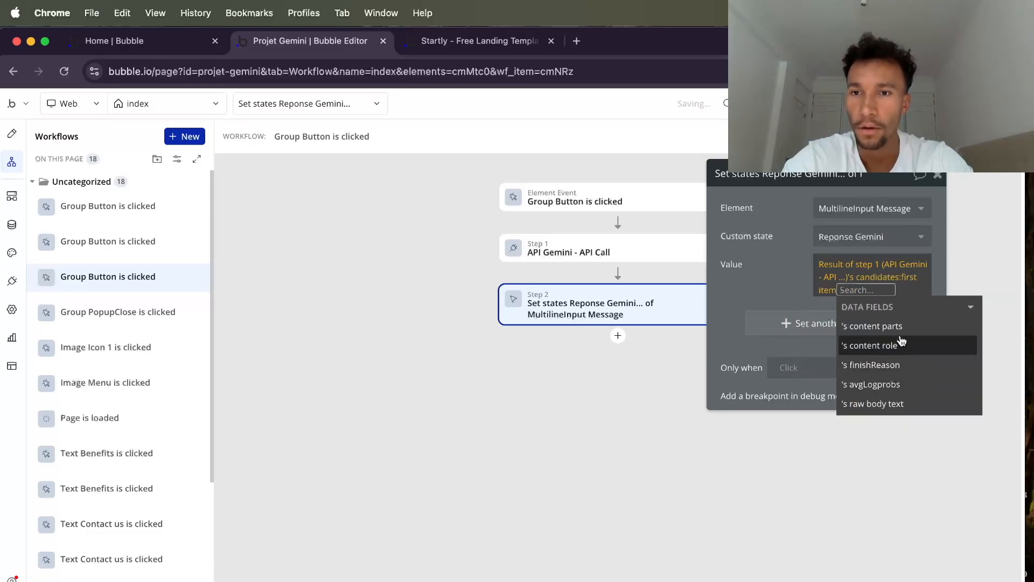
{"action": "left_click", "coordinate": [908, 327]}
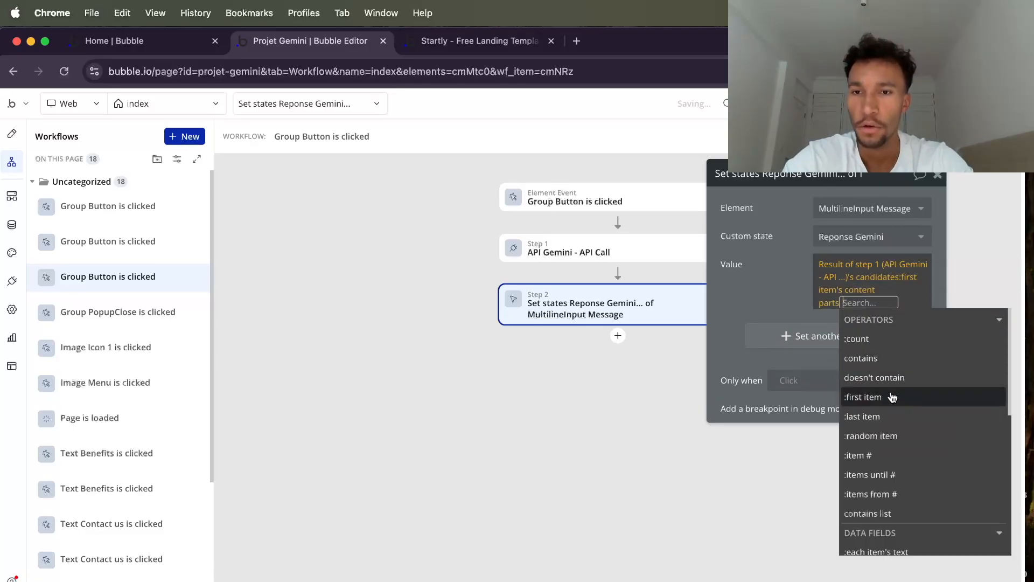
{"action": "left_click", "coordinate": [891, 397]}
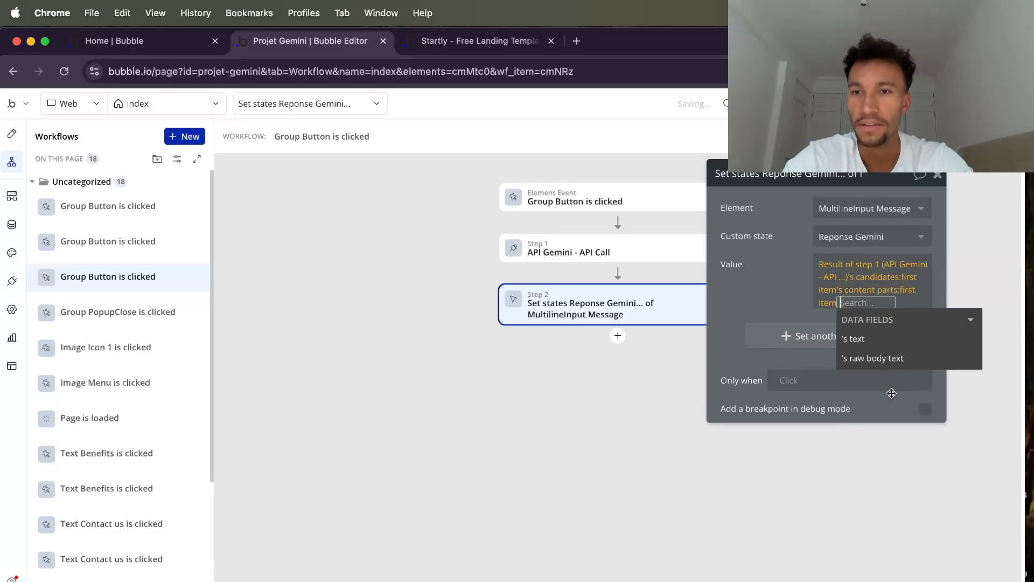
{"action": "left_click", "coordinate": [878, 339]}
{"action": "left_click", "coordinate": [877, 172]}
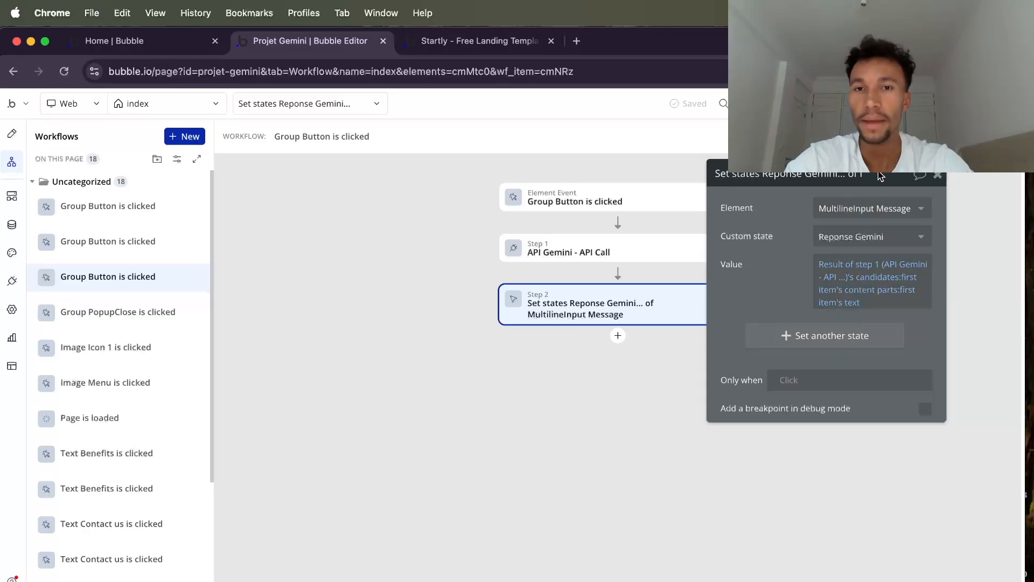
{"action": "left_click", "coordinate": [938, 175]}
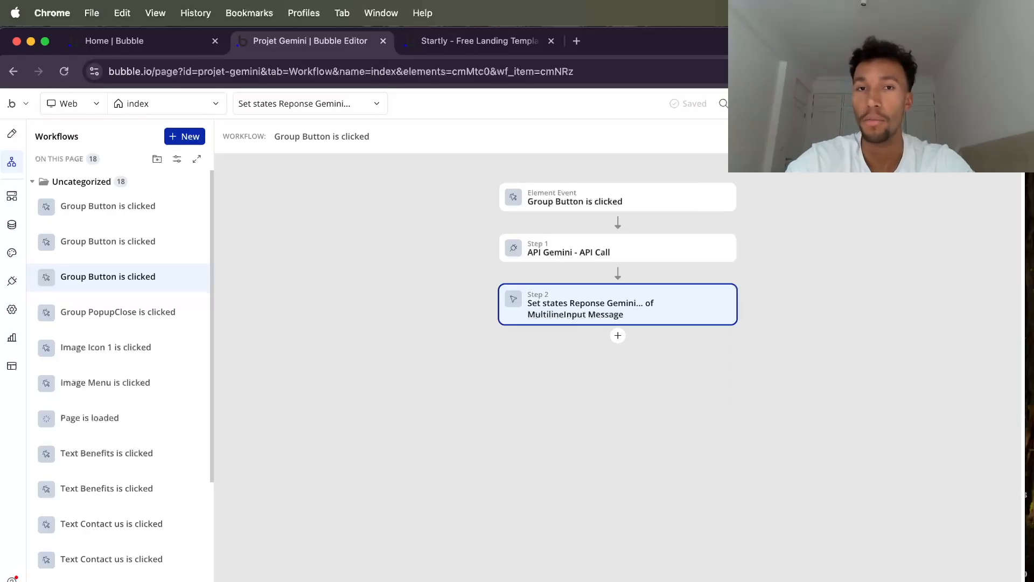
- Preview the page and run a search for the country "Italie" in the "Let's find new ideas" section
{"action": "left_click", "coordinate": [922, 103]}
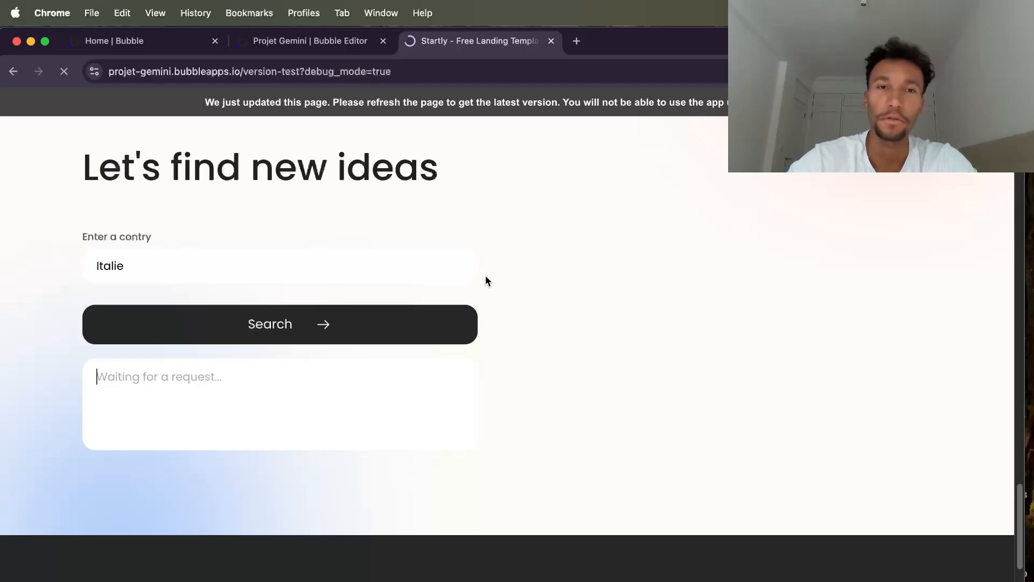
{"action": "scroll", "coordinate": [323, 278], "scroll_direction": "down", "scroll_amount": 20}
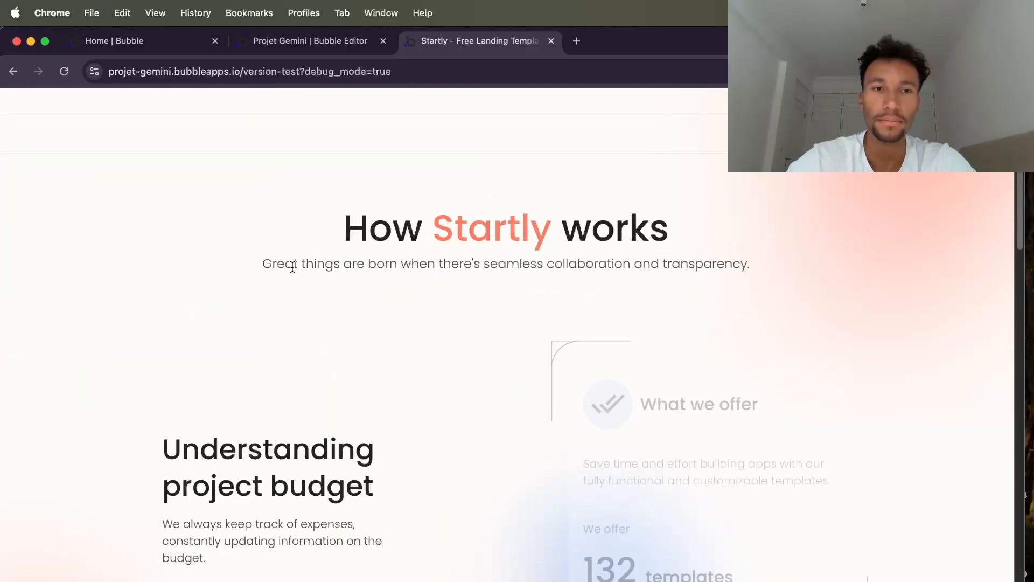
{"action": "scroll", "coordinate": [295, 272], "scroll_direction": "up", "scroll_amount": 9}
{"action": "scroll", "coordinate": [290, 272], "scroll_direction": "down", "scroll_amount": 4}
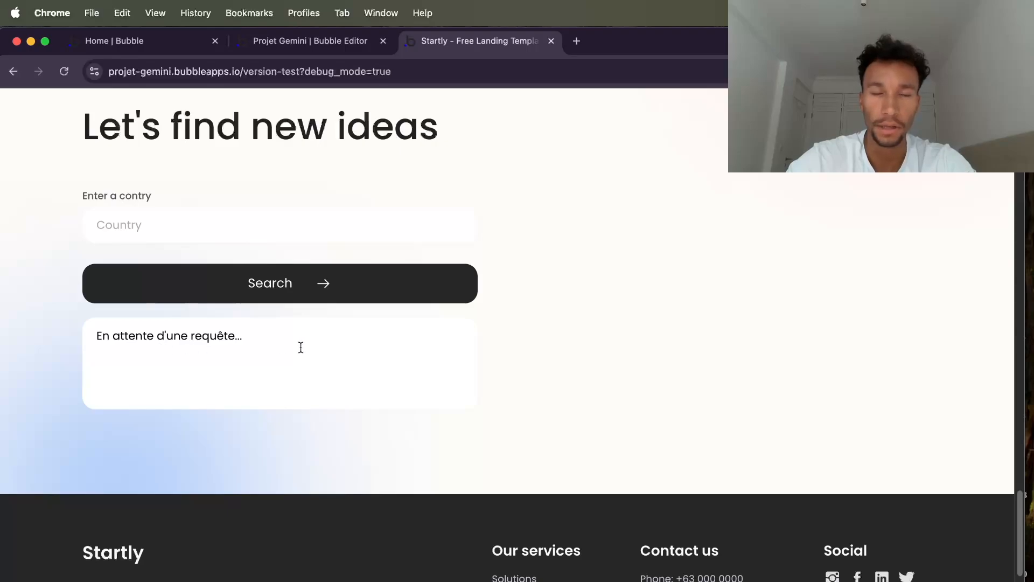
{"action": "left_click", "coordinate": [189, 226]}
{"action": "type", "text": "Italie"}
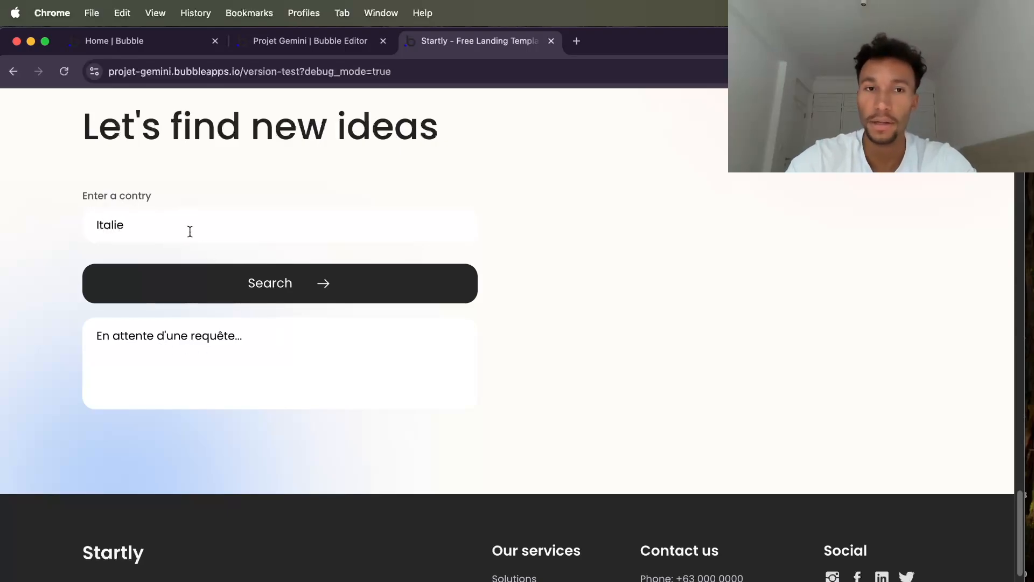
{"action": "left_click", "coordinate": [287, 289]}
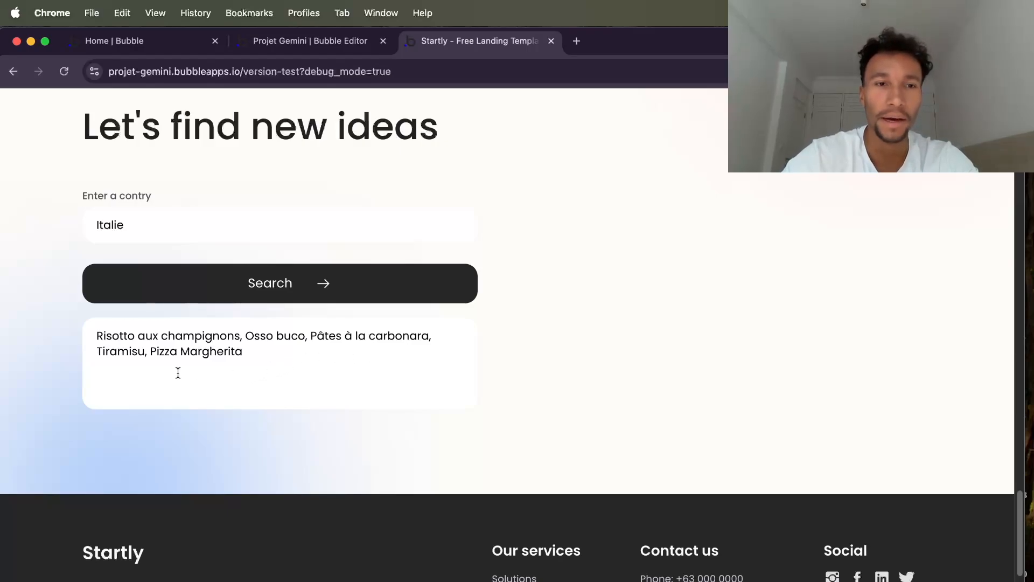
- Replace the country with "Espagne" and run the search again
{"action": "left_click_drag", "start_coordinate": [127, 226], "coordinate": [74, 226]}
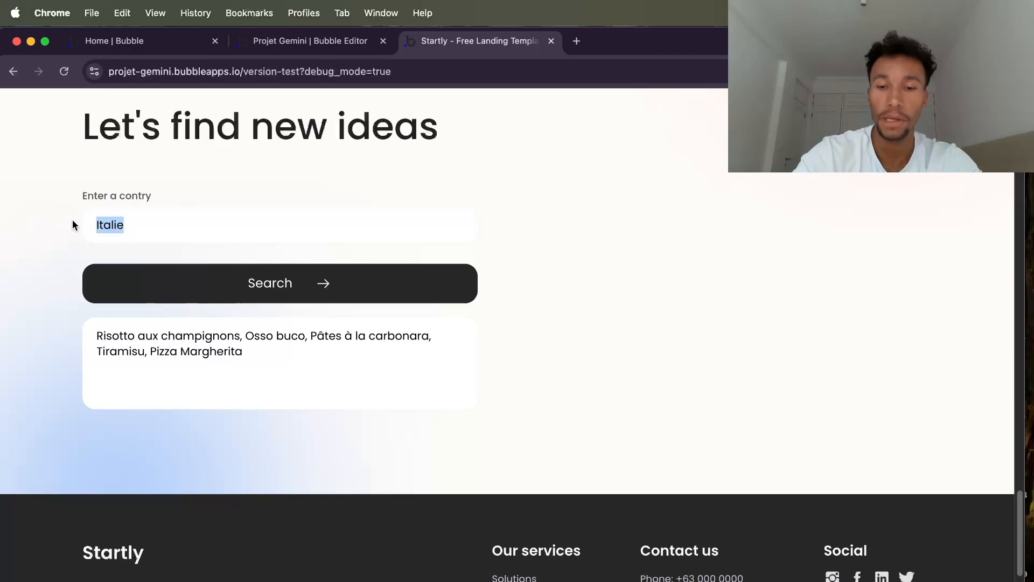
{"action": "type", "text": "Espagne"}
{"action": "left_click", "coordinate": [264, 274]}
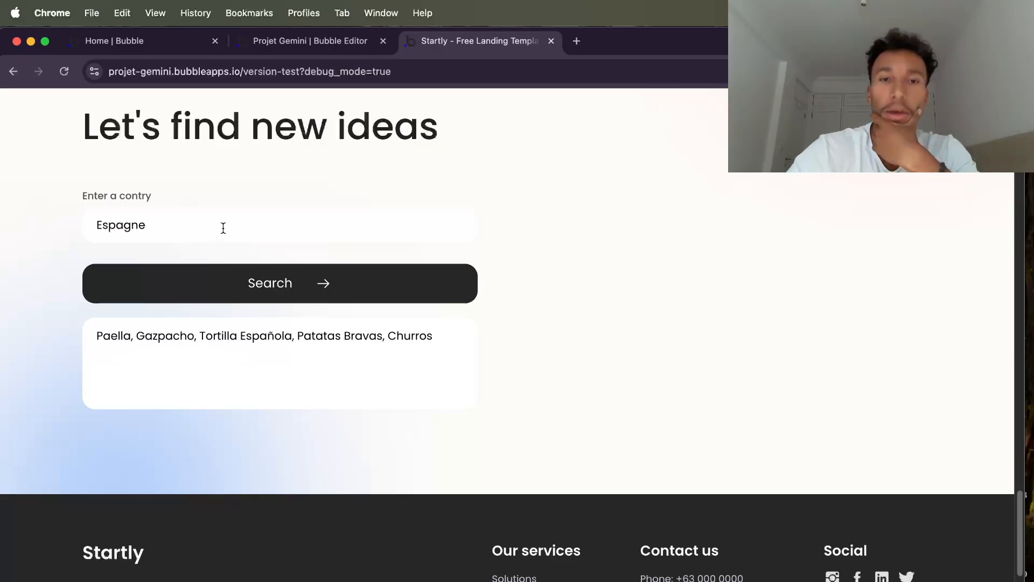
- Test an off-topic request by replacing the country with "Quelle est la météo à Paris ?" and running the search
{"action": "left_click_drag", "start_coordinate": [228, 223], "coordinate": [52, 222]}
{"action": "type", "text": "Quelle est la météoà"}
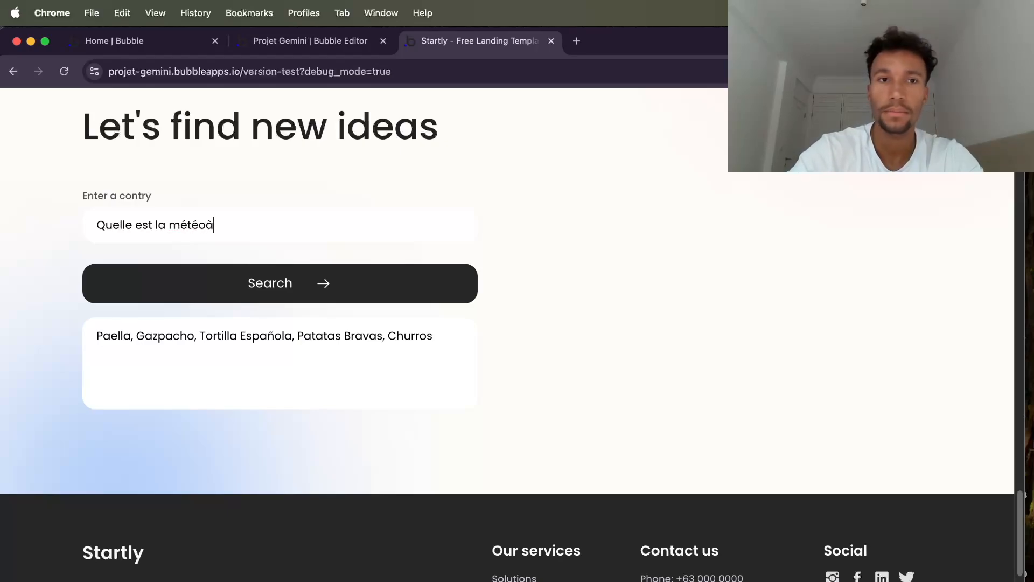
{"action": "key", "text": "BackSpace"}
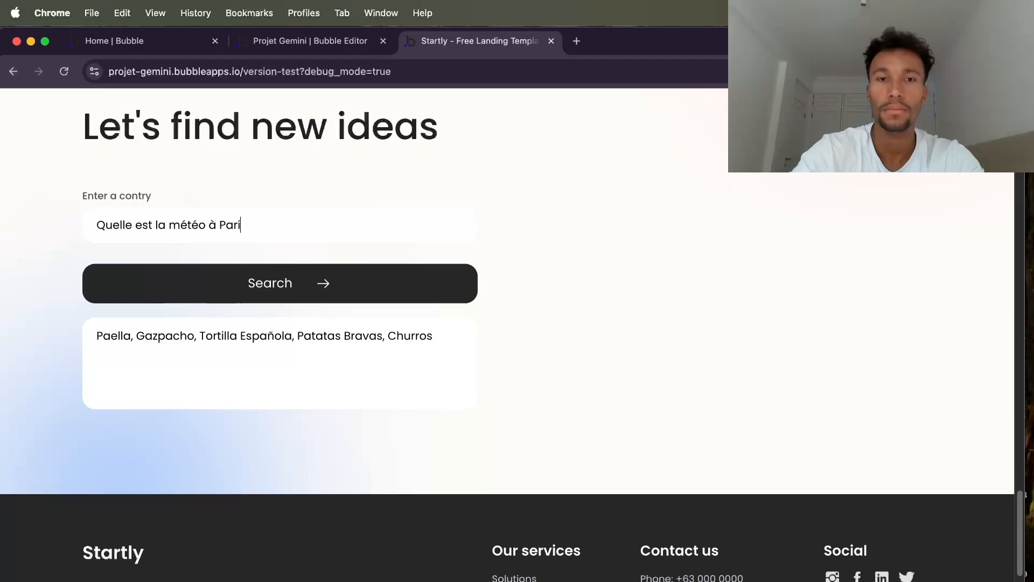
{"action": "left_click", "coordinate": [193, 291]}
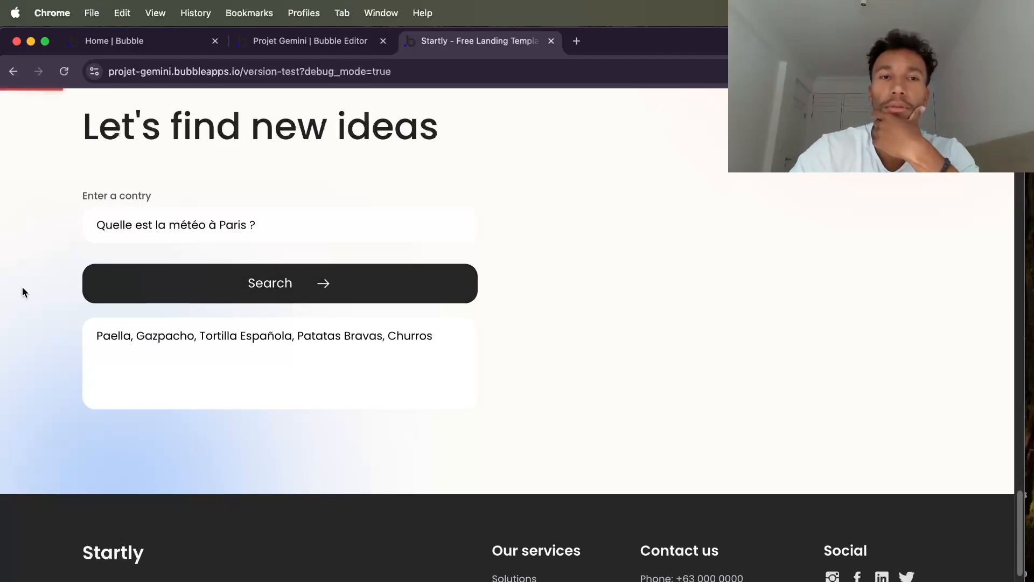